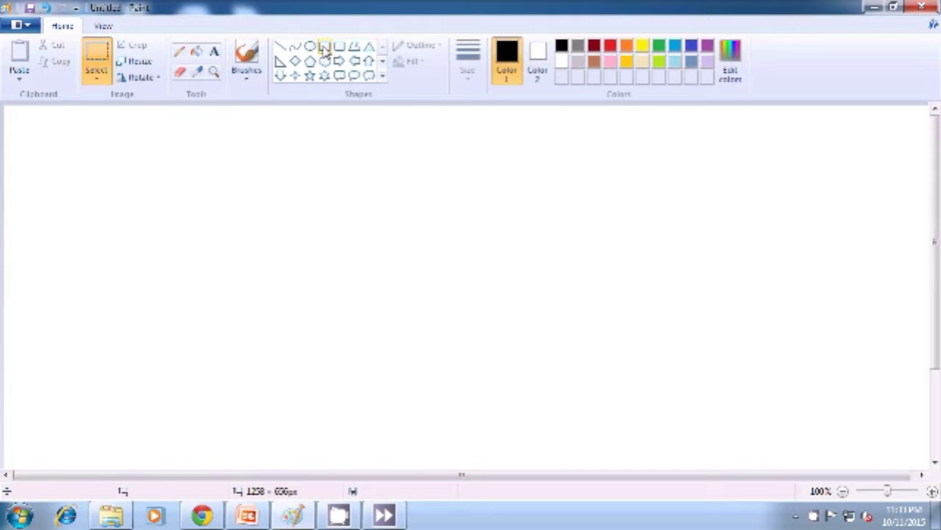
- Draw a rectangle with black outline and solid black fill in the middle of the blank canvas
{"action": "left_click", "coordinate": [323, 47]}
{"action": "left_click", "coordinate": [533, 55]}
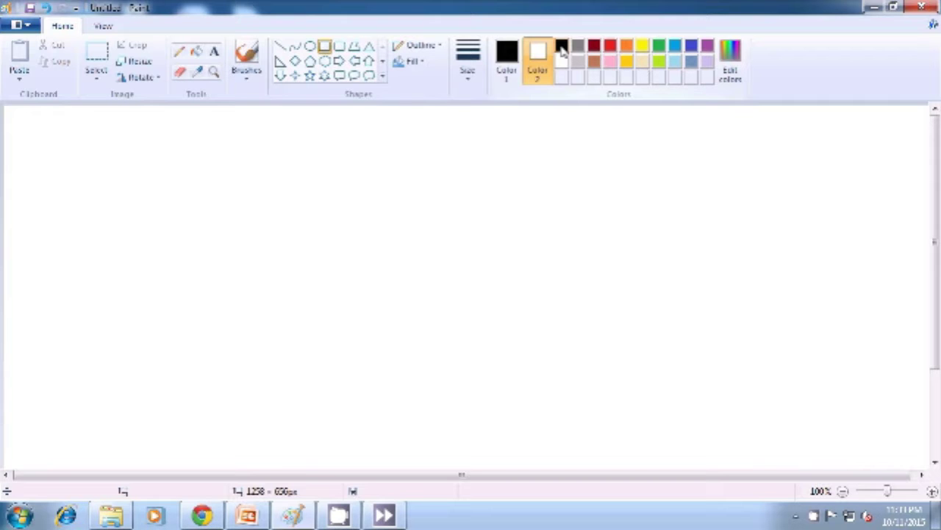
{"action": "left_click", "coordinate": [560, 47]}
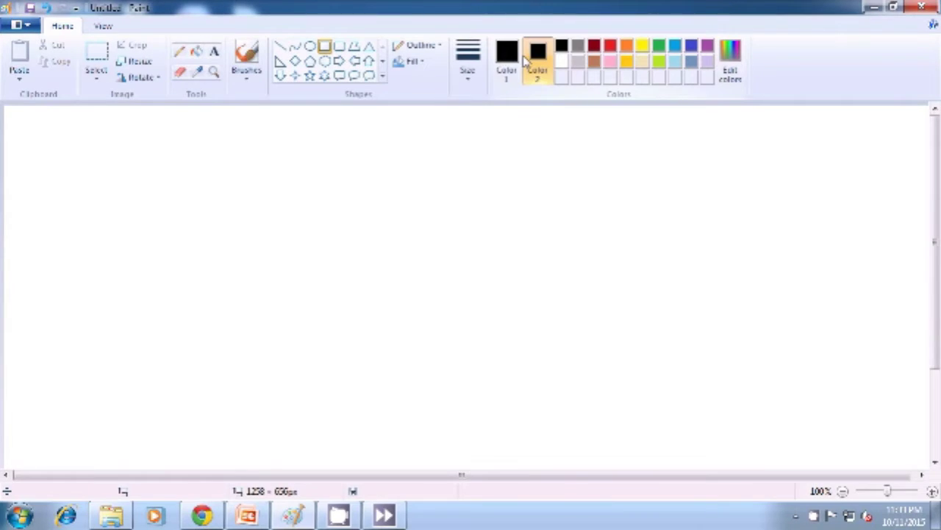
{"action": "left_click", "coordinate": [417, 62]}
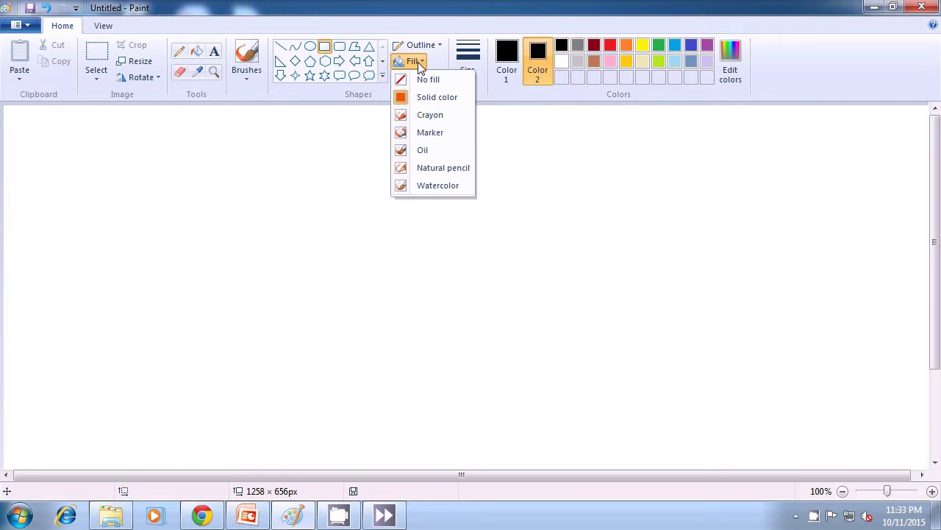
{"action": "left_click", "coordinate": [425, 103]}
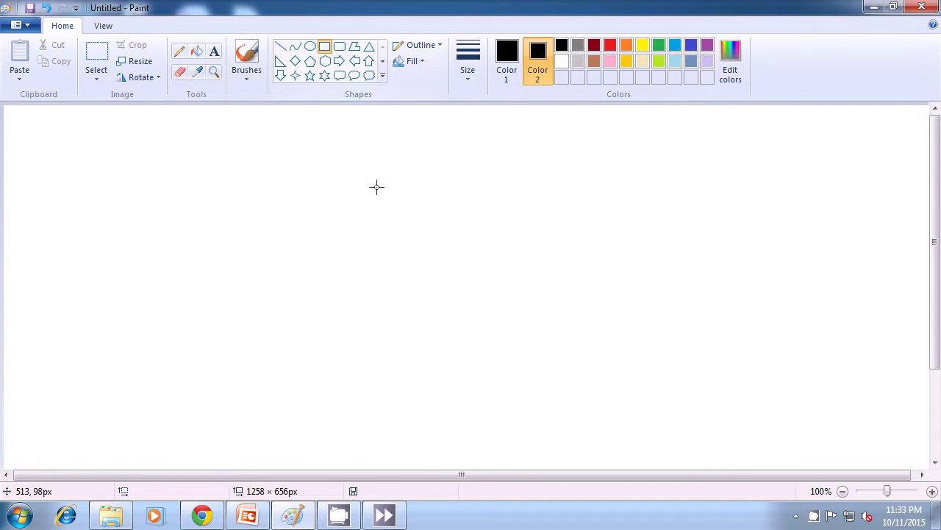
{"action": "left_click_drag", "start_coordinate": [359, 206], "coordinate": [577, 348]}
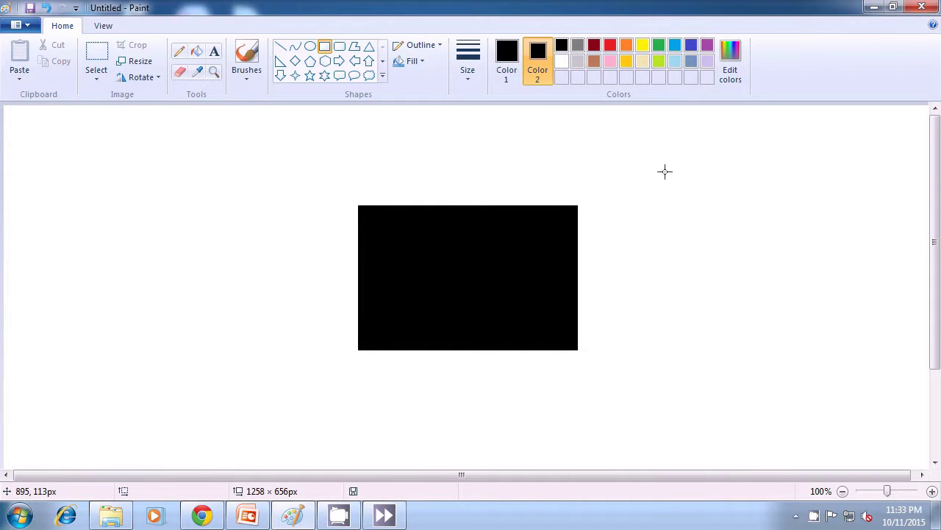
- Draw a solid lime near-square of about 141 × 137 px overlapping the black rectangle's upper-right corner
{"action": "left_click", "coordinate": [654, 63]}
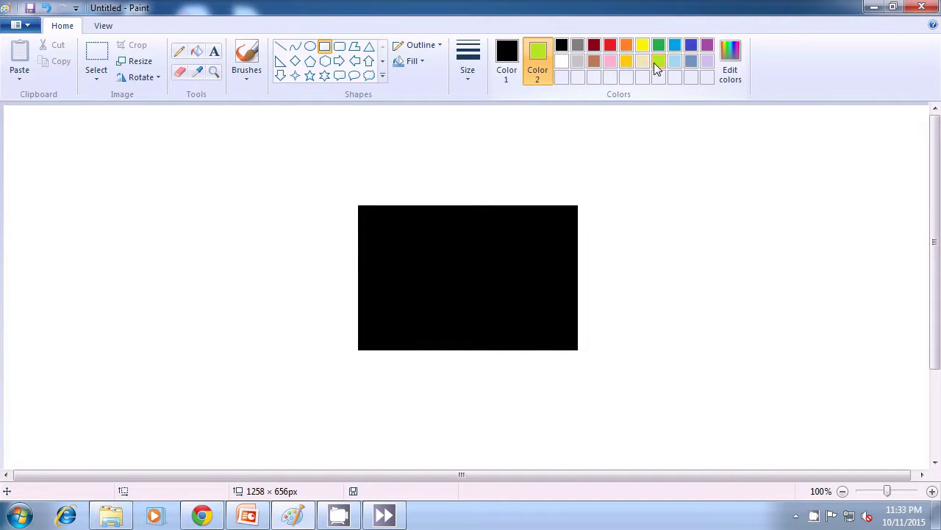
{"action": "left_click", "coordinate": [510, 70]}
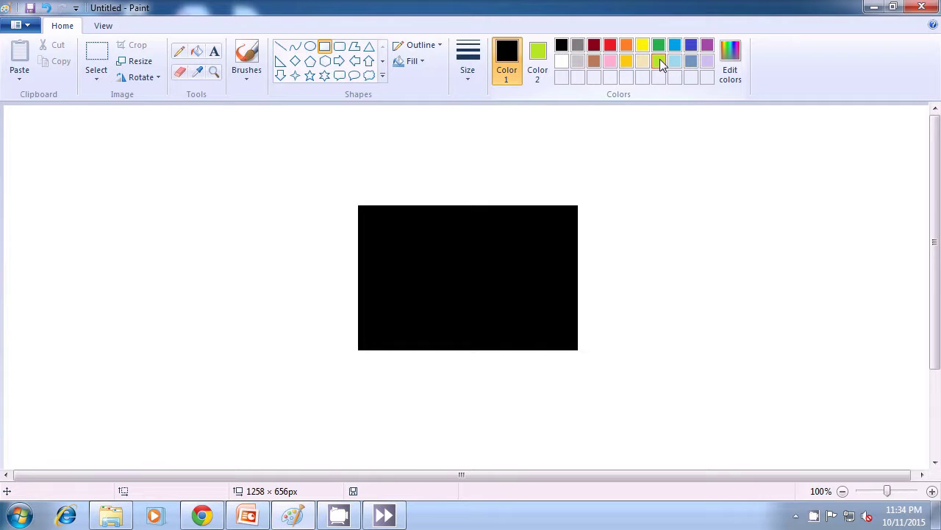
{"action": "left_click", "coordinate": [660, 61]}
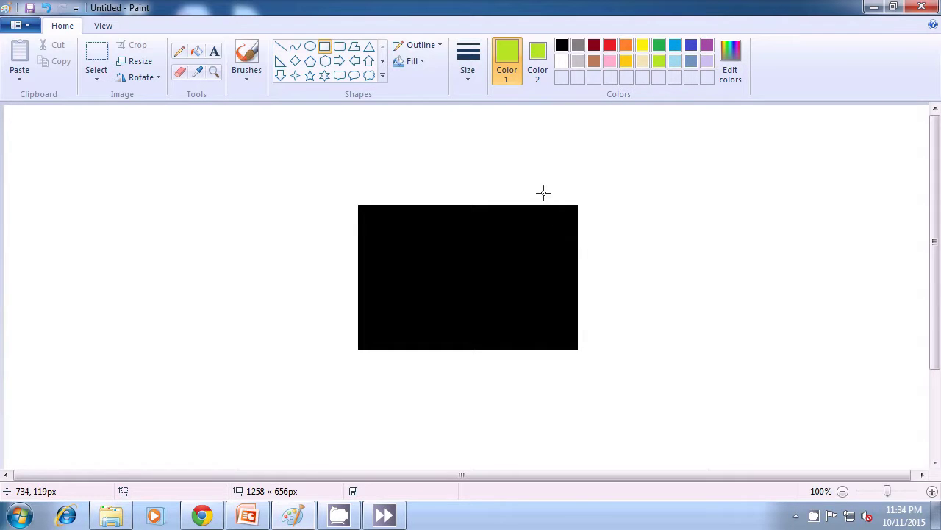
{"action": "left_click_drag", "start_coordinate": [534, 181], "coordinate": [639, 284]}
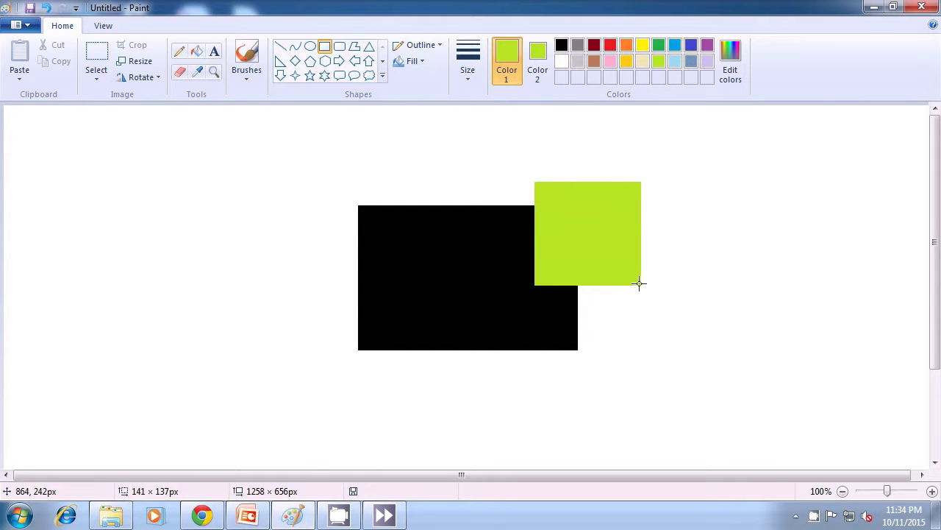
{"action": "left_click_drag", "start_coordinate": [639, 284], "coordinate": [639, 284]}
{"action": "left_click", "coordinate": [734, 269]}
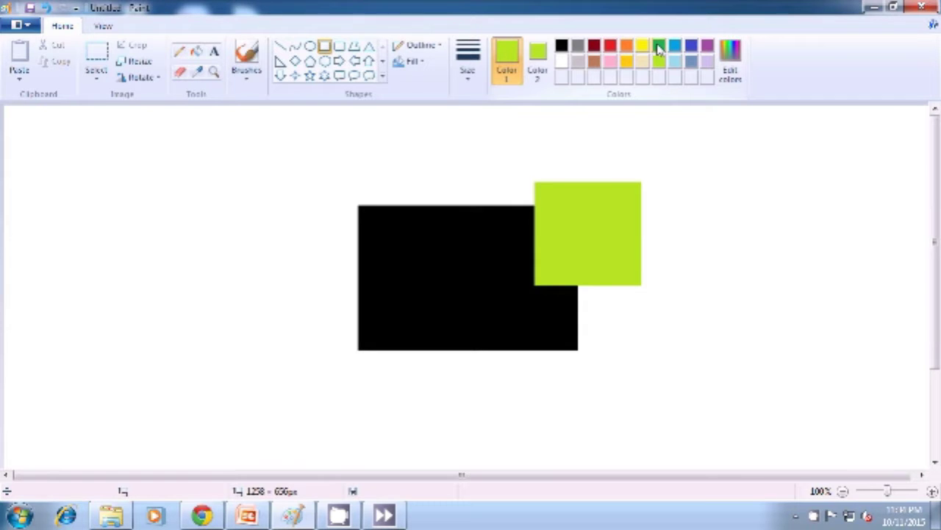
- Draw a solid green rectangle of about 120 × 103 px overlapping the black rectangle's upper-left corner
{"action": "left_click", "coordinate": [658, 45]}
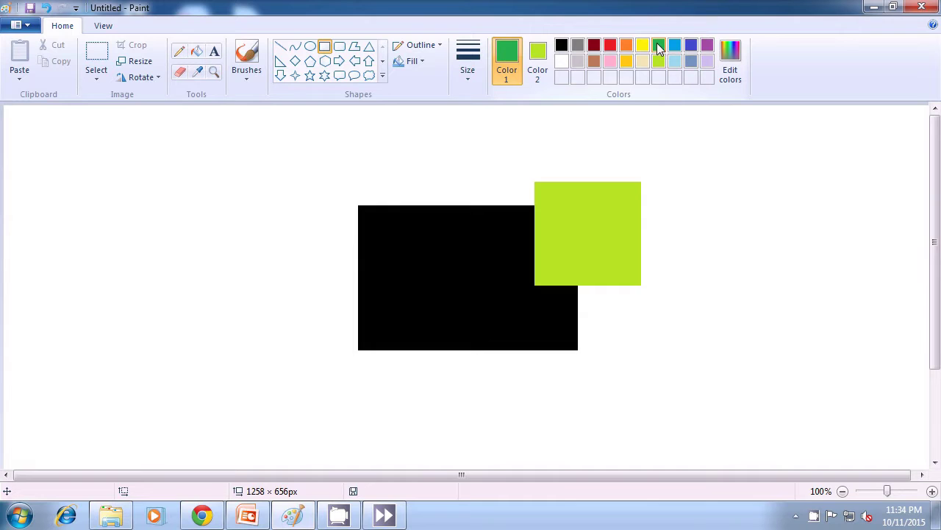
{"action": "left_click", "coordinate": [536, 62]}
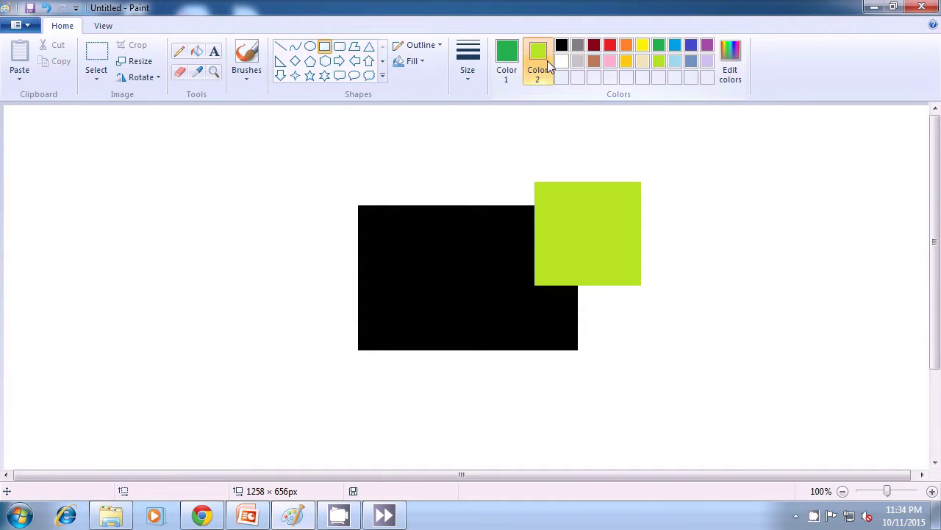
{"action": "left_click", "coordinate": [658, 48]}
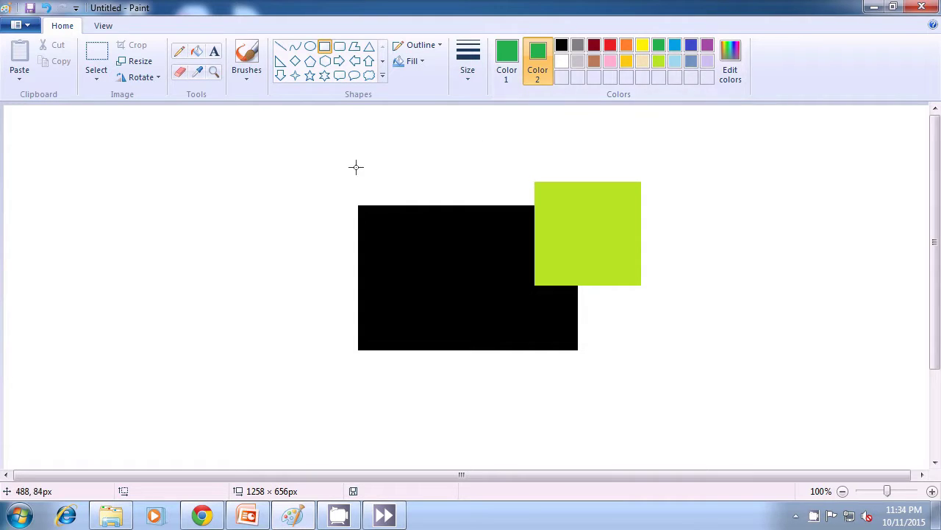
{"action": "left_click_drag", "start_coordinate": [317, 170], "coordinate": [405, 247]}
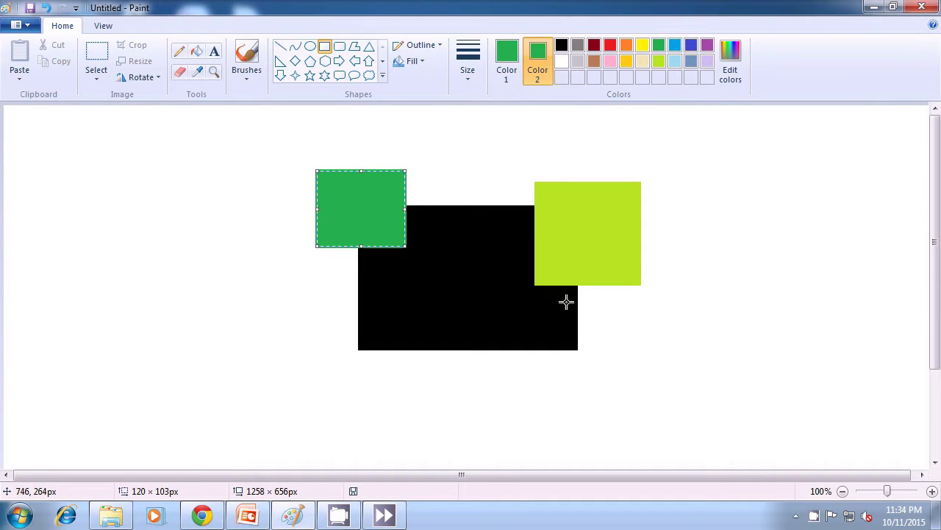
{"action": "left_click", "coordinate": [671, 310]}
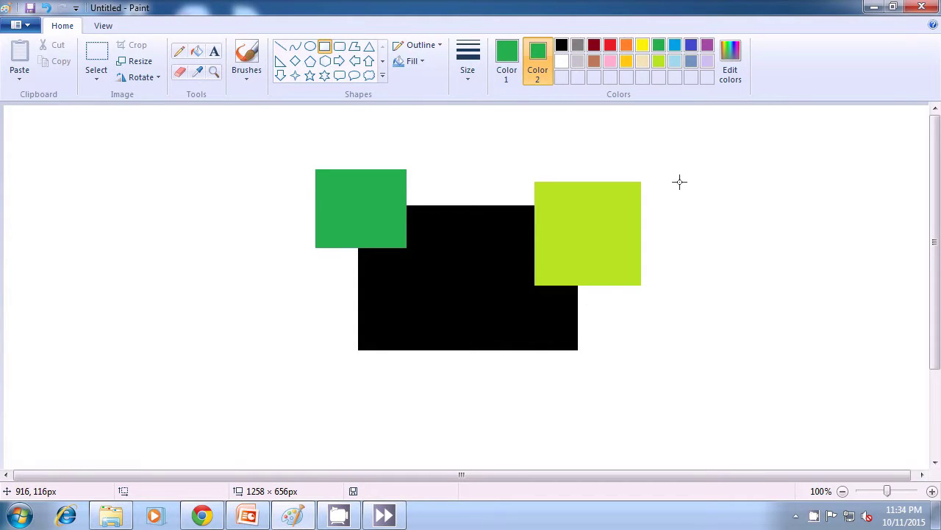
- Draw a solid indigo rectangle of about 217 × 64 px above the black one, overlapping the green and lime shapes
{"action": "left_click", "coordinate": [692, 46]}
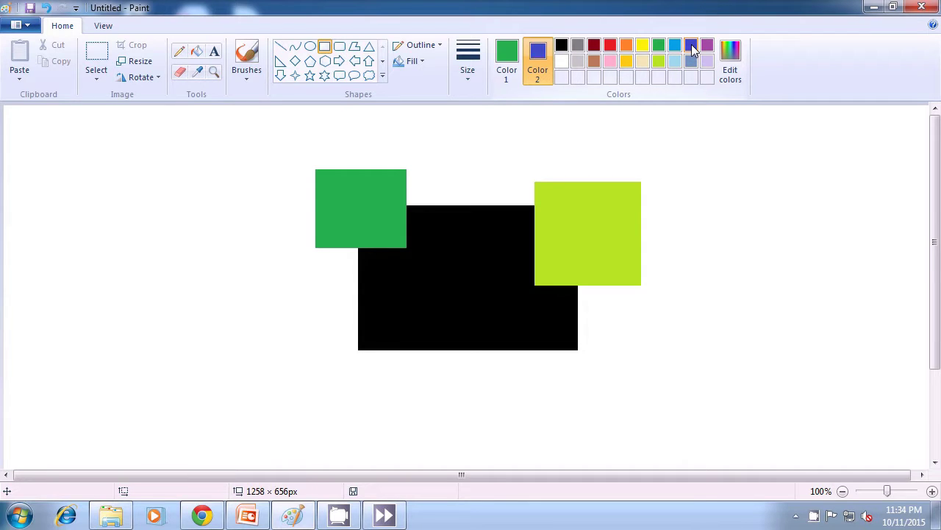
{"action": "left_click", "coordinate": [506, 74]}
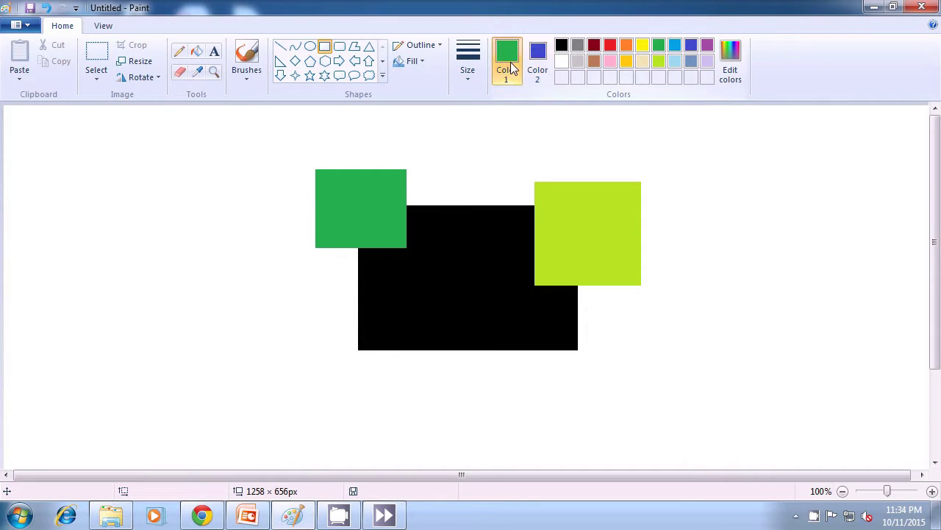
{"action": "left_click", "coordinate": [691, 46]}
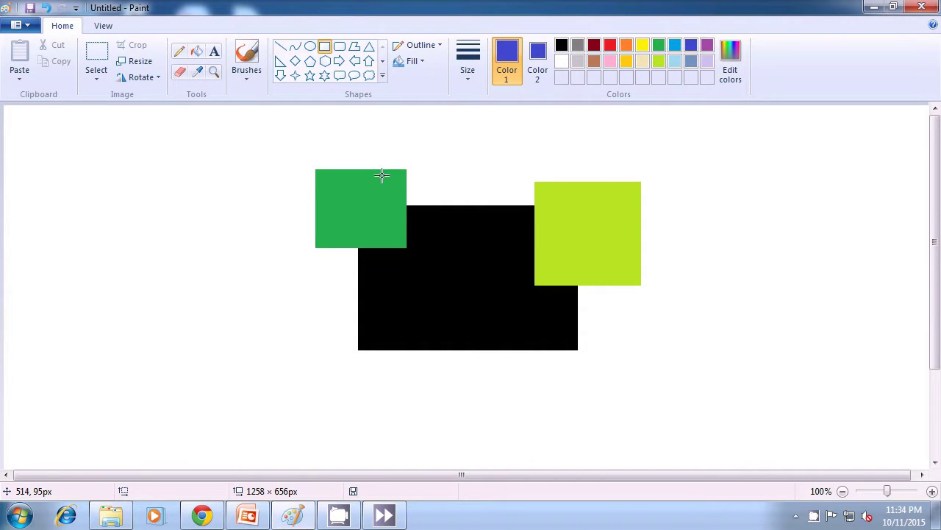
{"action": "left_click_drag", "start_coordinate": [390, 147], "coordinate": [550, 195]}
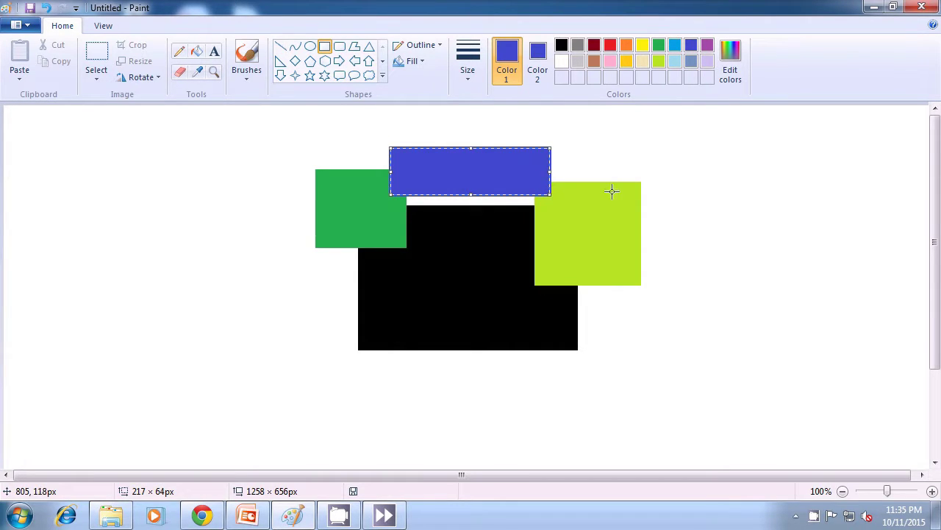
{"action": "left_click", "coordinate": [695, 181]}
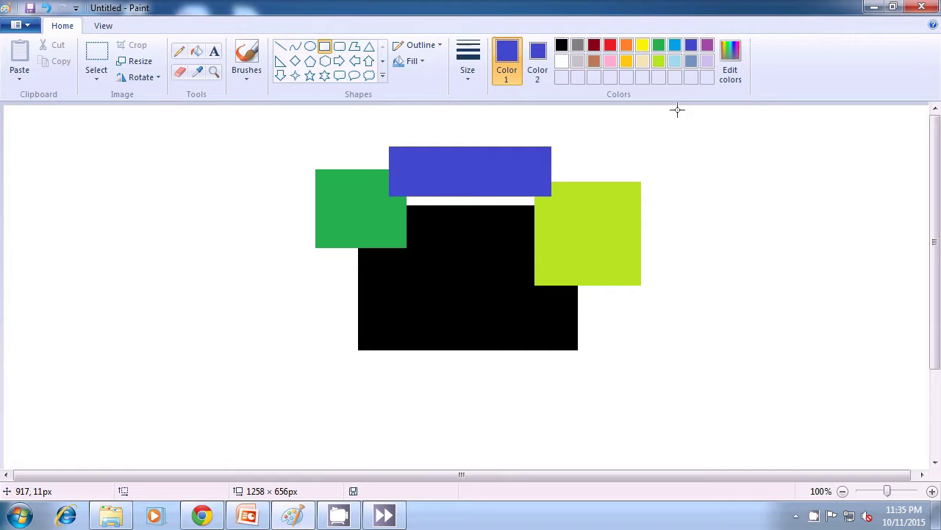
- Draw a narrow, tall solid blue-gray rectangle crossing the right part of the lime square and extending beyond it above and below
{"action": "left_click", "coordinate": [692, 61]}
{"action": "left_click", "coordinate": [538, 60]}
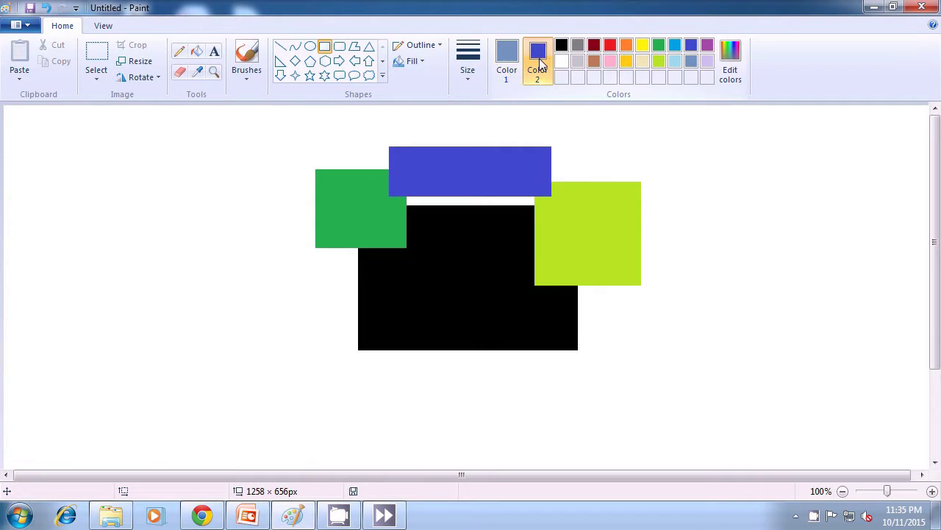
{"action": "left_click", "coordinate": [690, 63]}
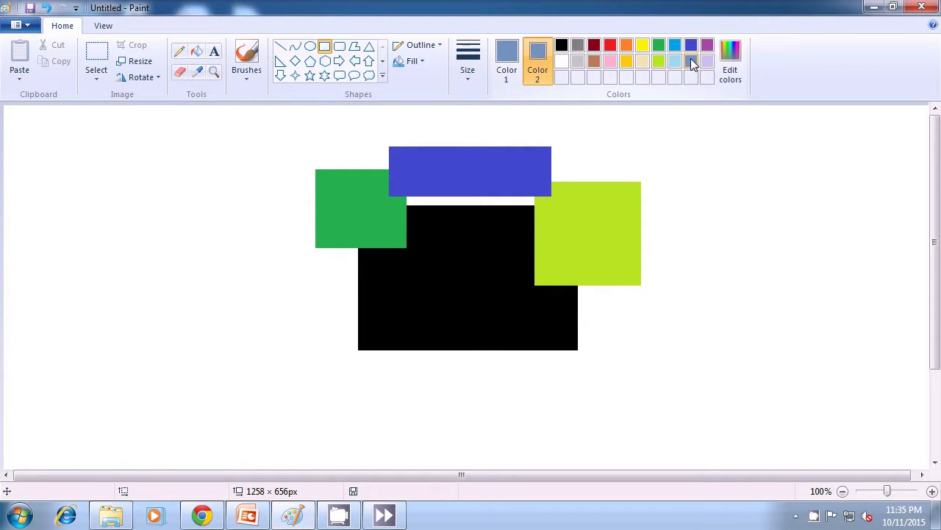
{"action": "left_click_drag", "start_coordinate": [609, 152], "coordinate": [624, 371]}
{"action": "left_click", "coordinate": [778, 325]}
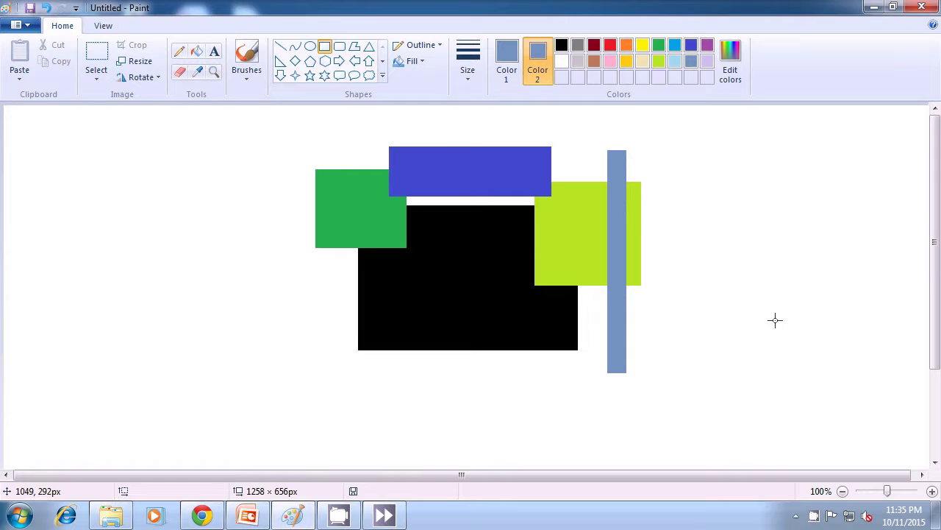
- Draw a tall solid light-turquoise rectangle over the black rectangle's lower-right corner, overlapping the lime square and extending below the black shape
{"action": "left_click", "coordinate": [676, 61]}
{"action": "left_click", "coordinate": [513, 64]}
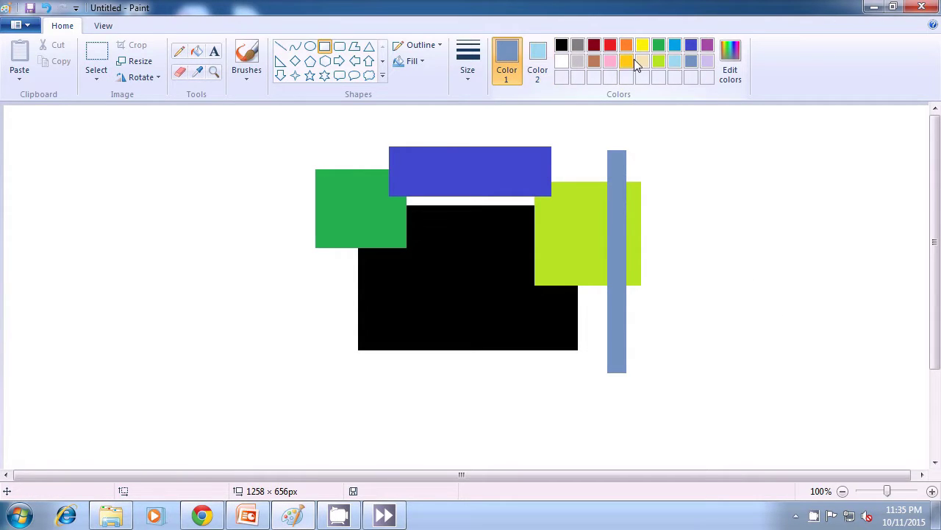
{"action": "left_click", "coordinate": [674, 62]}
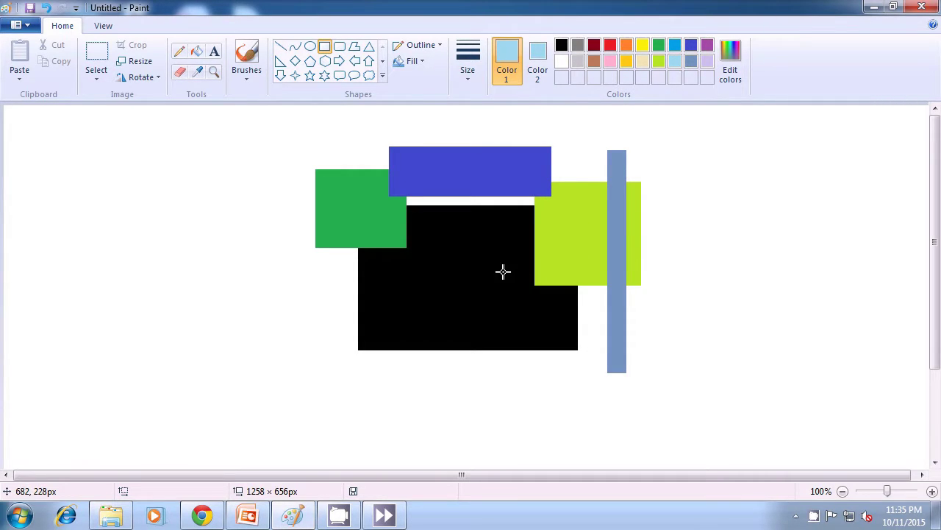
{"action": "left_click_drag", "start_coordinate": [528, 255], "coordinate": [581, 432]}
{"action": "left_click", "coordinate": [718, 376]}
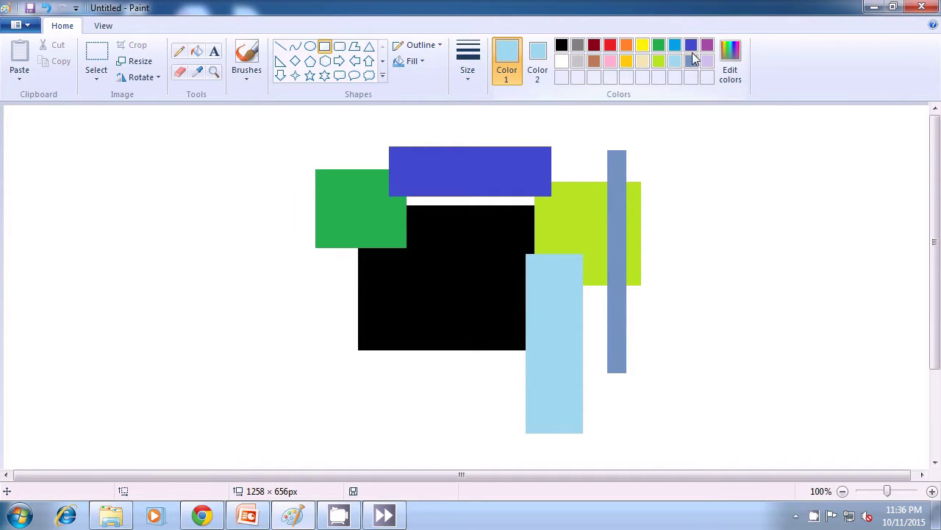
- Draw a small solid indigo rectangle of about 48 × 30 px inside the lower half of the light-turquoise rectangle
{"action": "left_click", "coordinate": [692, 46]}
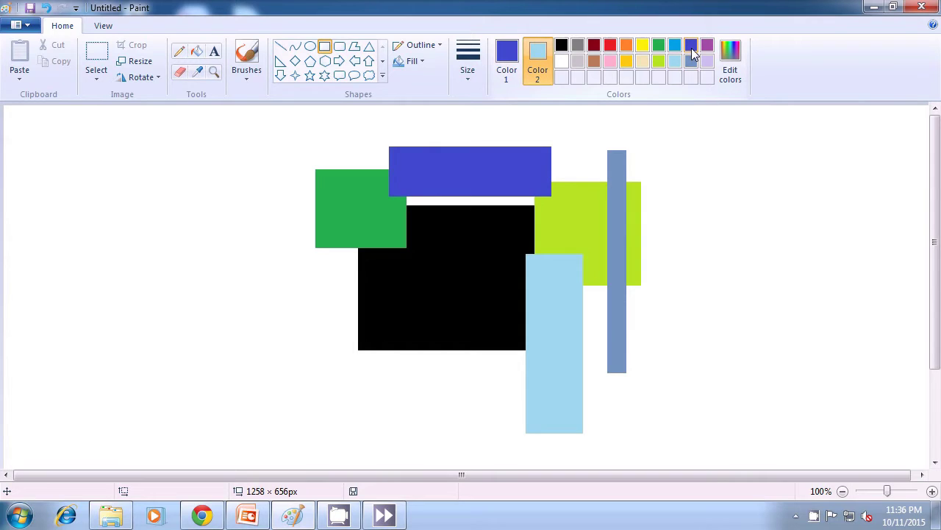
{"action": "left_click", "coordinate": [692, 47]}
{"action": "left_click_drag", "start_coordinate": [537, 358], "coordinate": [572, 376]}
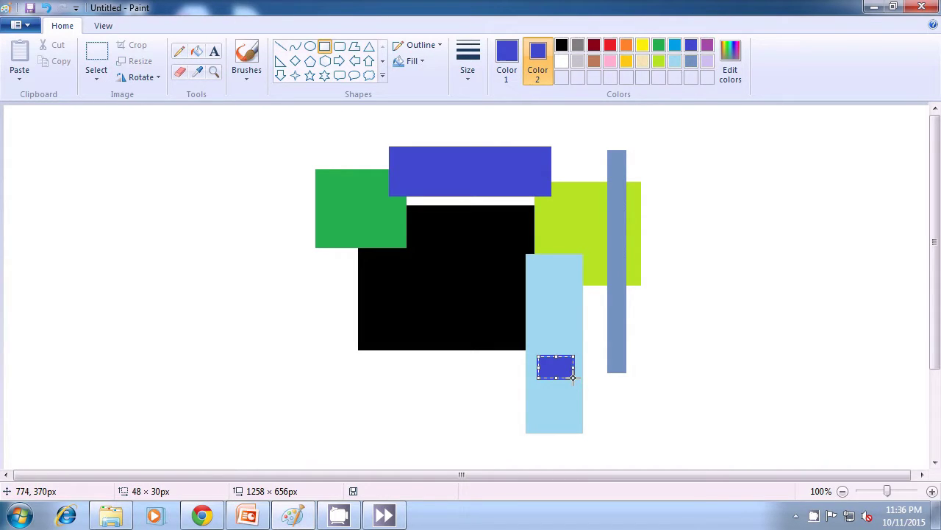
{"action": "left_click", "coordinate": [722, 345]}
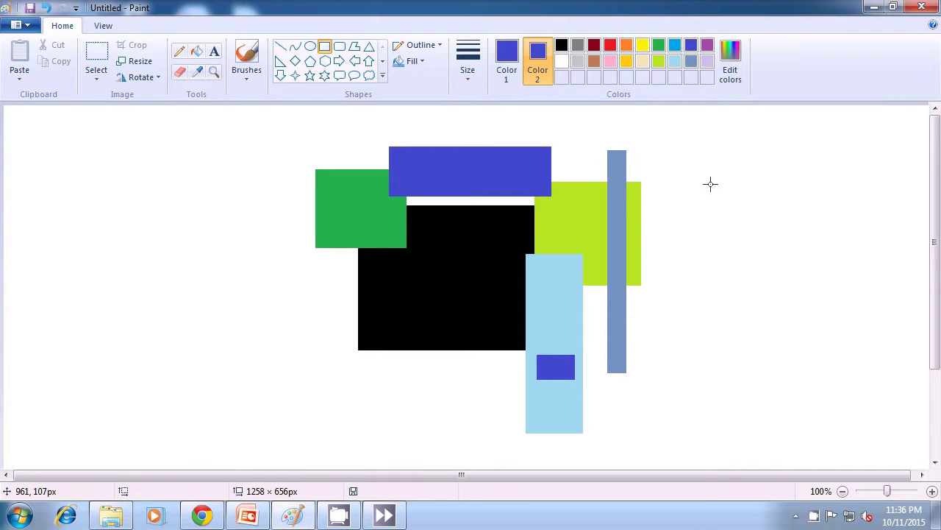
- Draw a solid lavender rectangle of about 103 × 48 px overlapping the black rectangle's lower-left corner
{"action": "left_click", "coordinate": [711, 63]}
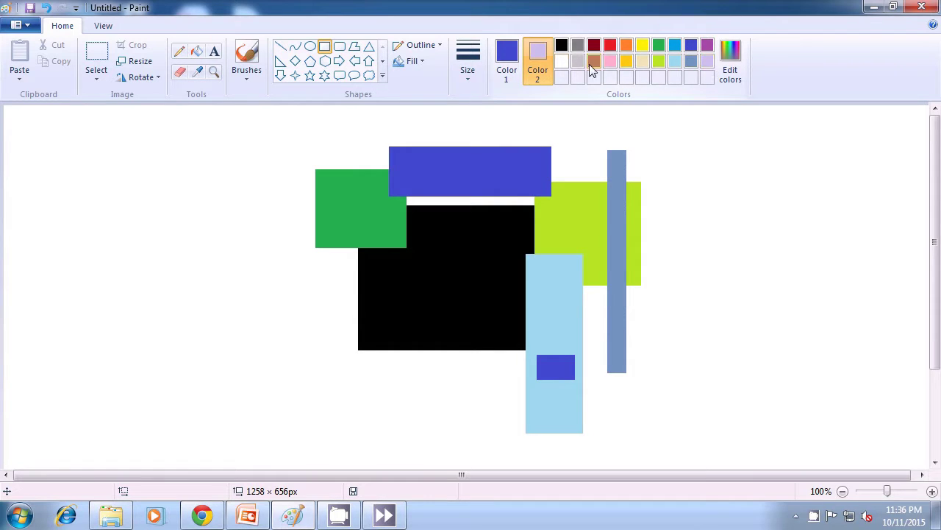
{"action": "left_click", "coordinate": [507, 60]}
{"action": "left_click", "coordinate": [708, 62]}
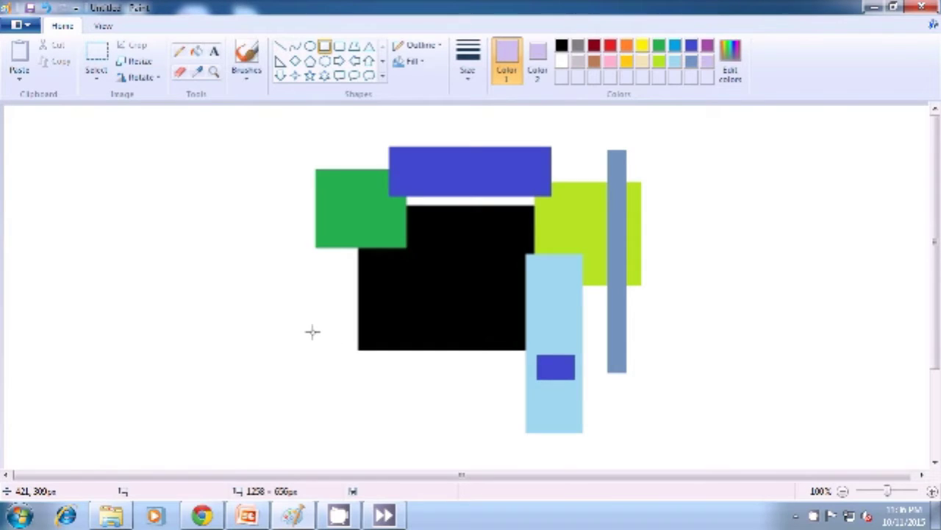
{"action": "left_click_drag", "start_coordinate": [307, 317], "coordinate": [385, 354]}
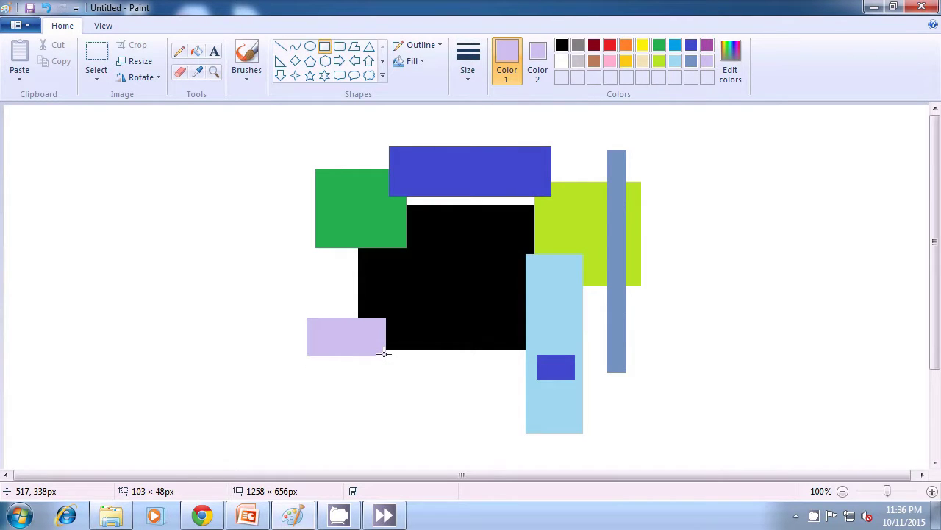
{"action": "left_click_drag", "start_coordinate": [384, 354], "coordinate": [384, 353]}
{"action": "left_click", "coordinate": [728, 338]}
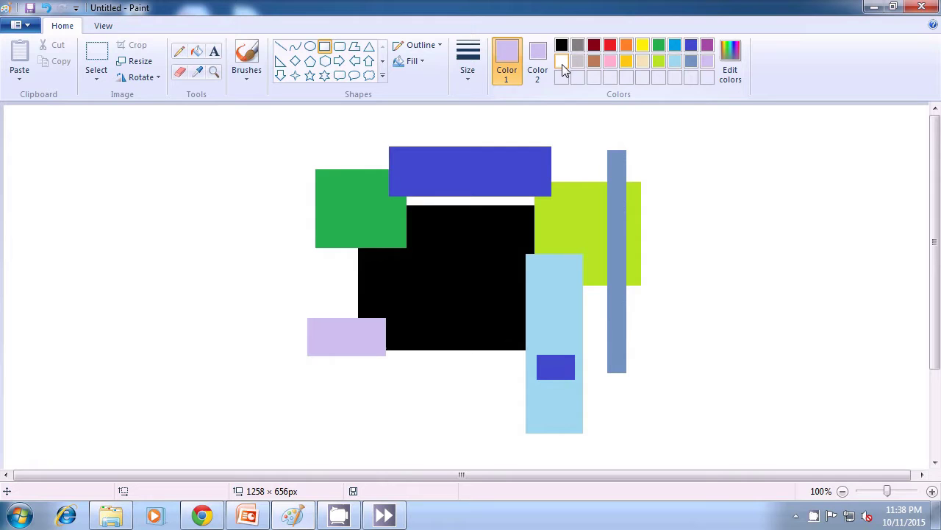
- Set the background colour to white and clear the entire composition from the canvas
{"action": "left_click", "coordinate": [539, 61]}
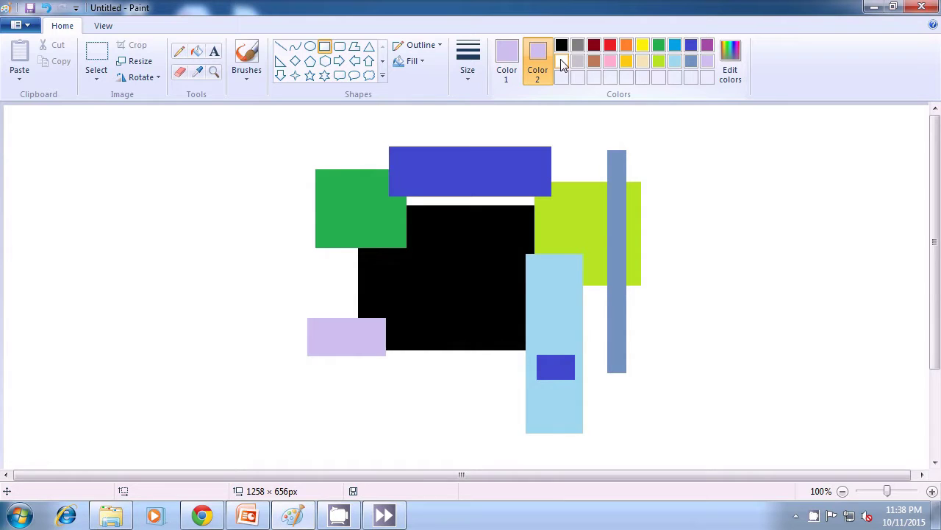
{"action": "left_click", "coordinate": [562, 62]}
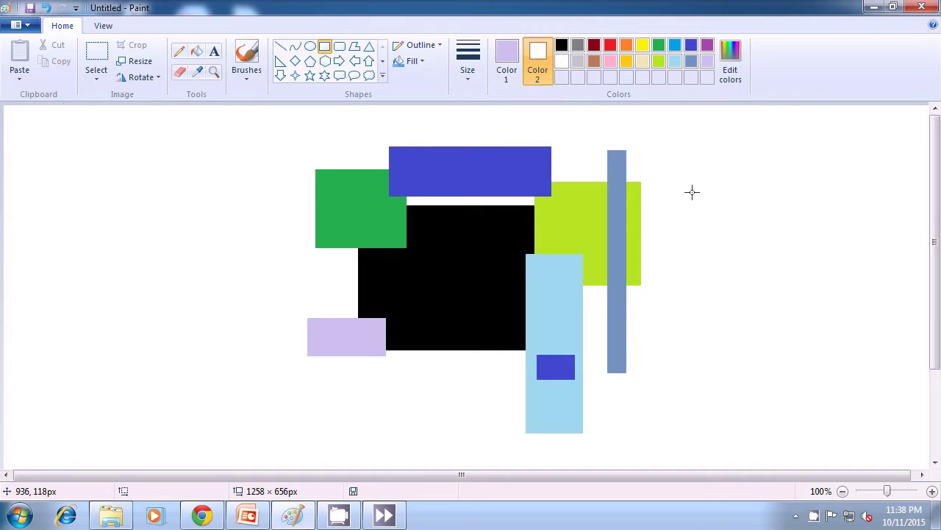
{"action": "key", "text": "ctrl+a"}
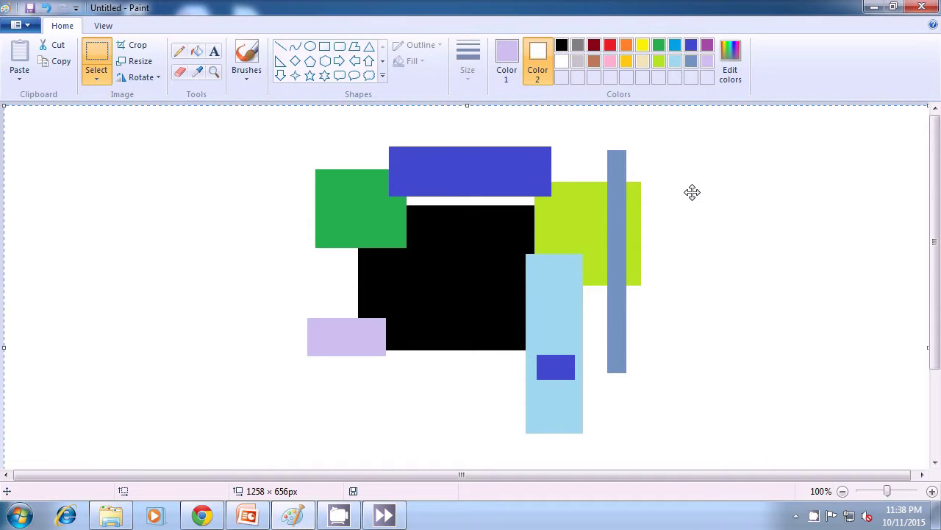
{"action": "key", "text": "Delete"}
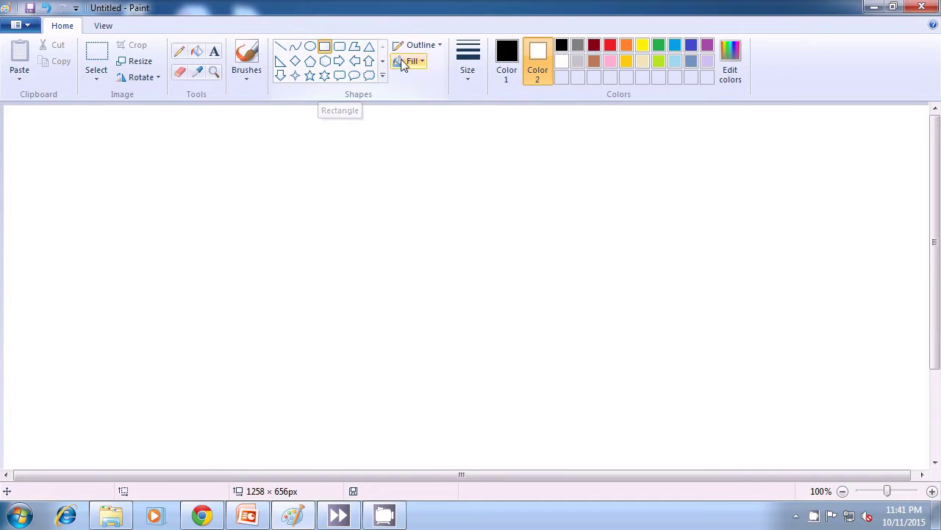
- Draw a large solid indigo rectangle, with matching outline and fill colours, in the middle of the blank canvas
{"action": "left_click", "coordinate": [707, 46]}
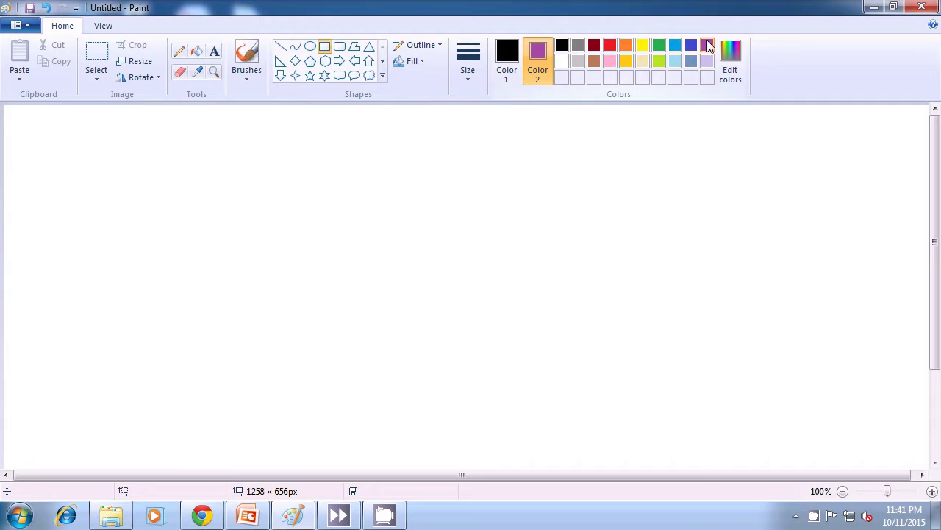
{"action": "left_click", "coordinate": [692, 45]}
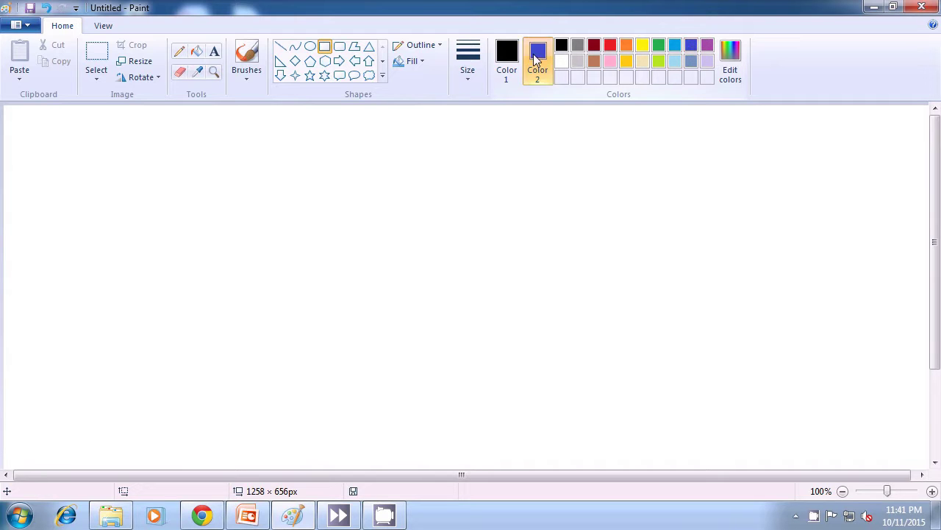
{"action": "left_click", "coordinate": [507, 55]}
{"action": "left_click", "coordinate": [692, 45]}
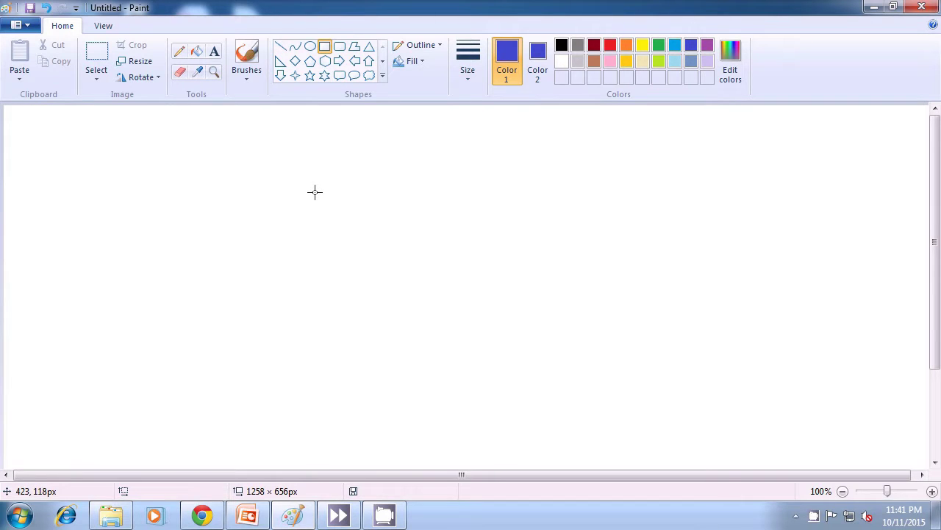
{"action": "left_click", "coordinate": [424, 65]}
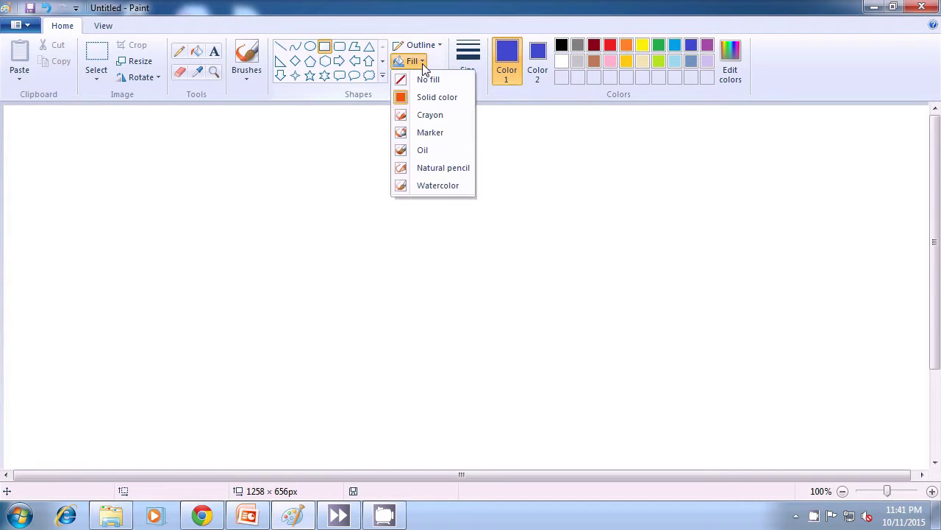
{"action": "left_click", "coordinate": [431, 100]}
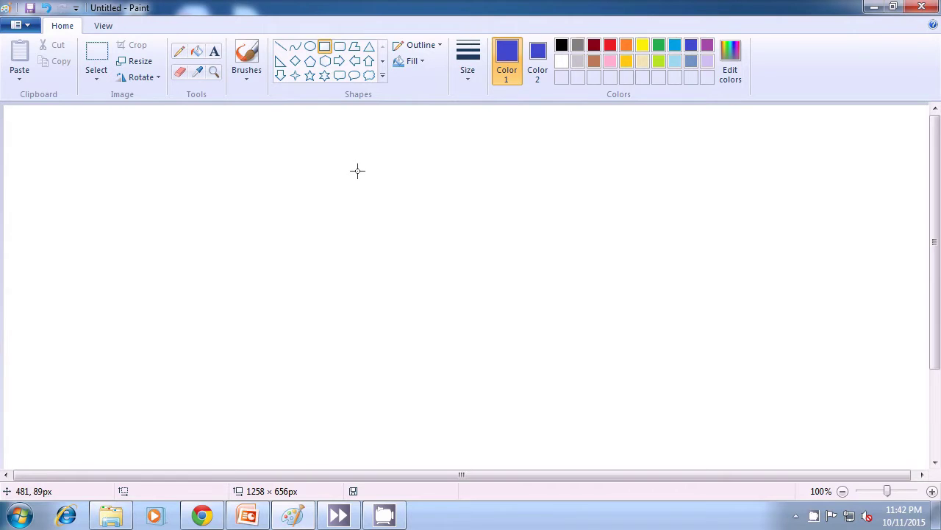
{"action": "left_click_drag", "start_coordinate": [358, 171], "coordinate": [357, 170]}
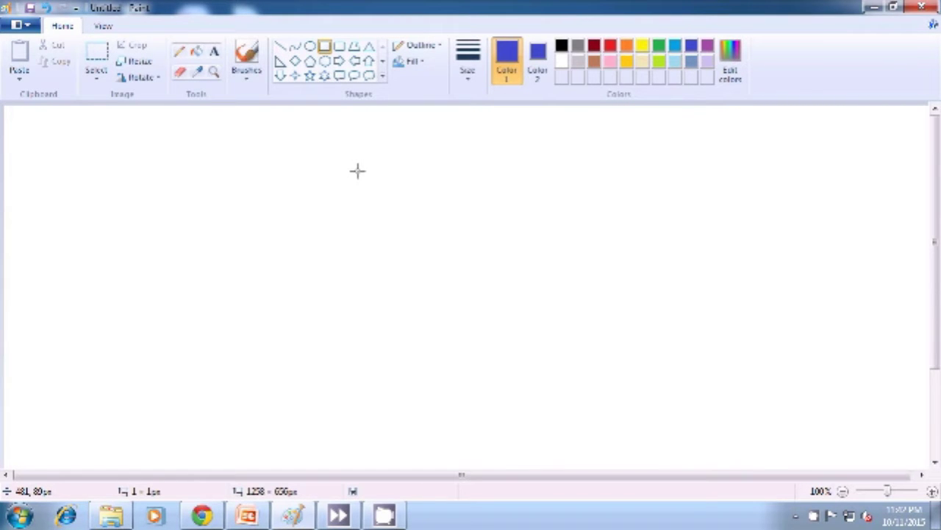
{"action": "left_click_drag", "start_coordinate": [357, 171], "coordinate": [589, 332]}
{"action": "left_click", "coordinate": [700, 308]}
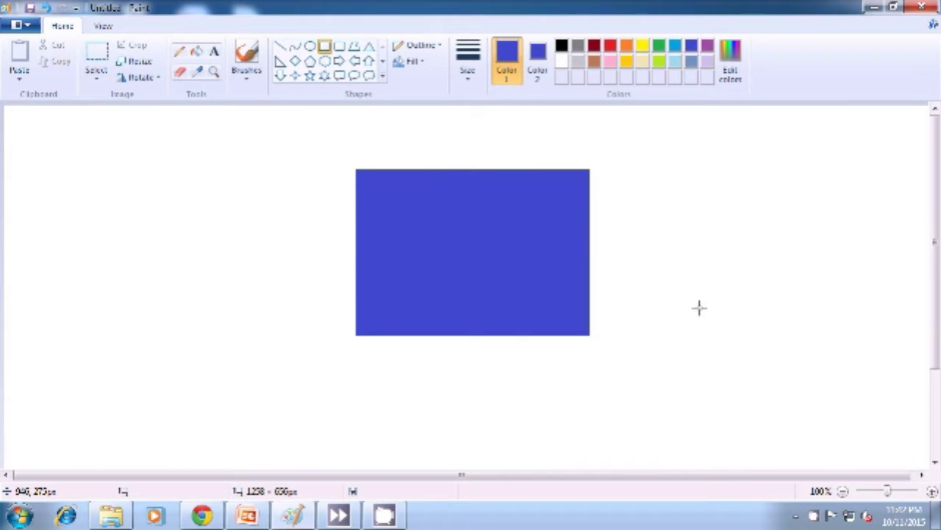
- Draw a white-filled rectangle with a dark red outline, about 266 × 151 px, overlapping the indigo rectangle's upper-right corner
{"action": "left_click", "coordinate": [594, 45]}
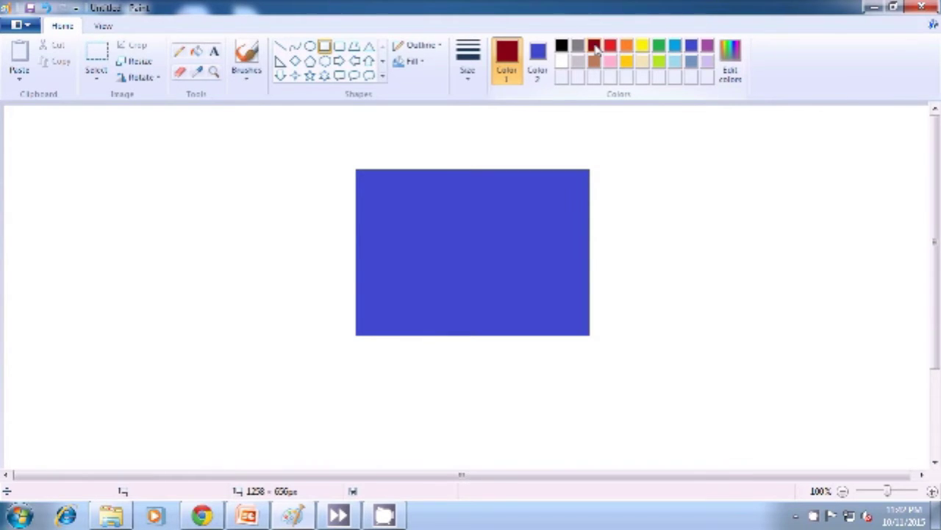
{"action": "left_click", "coordinate": [537, 53]}
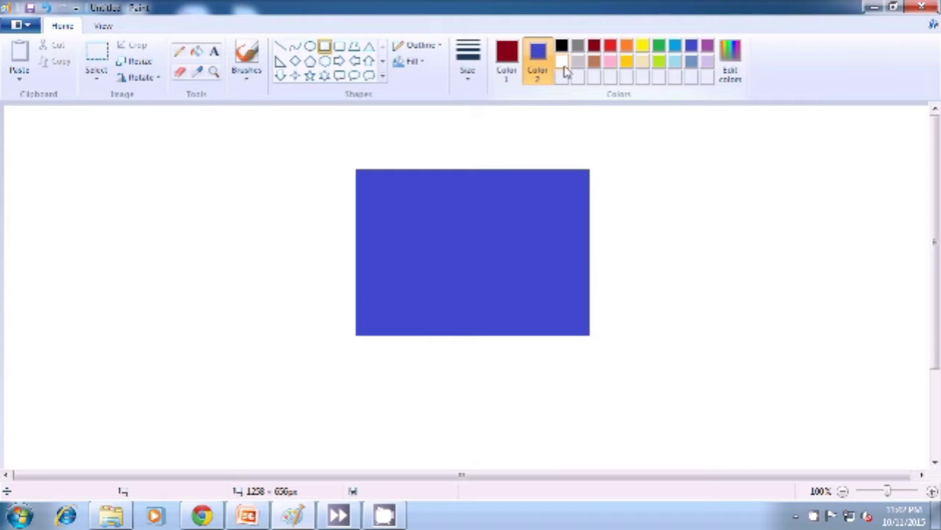
{"action": "left_click", "coordinate": [562, 62]}
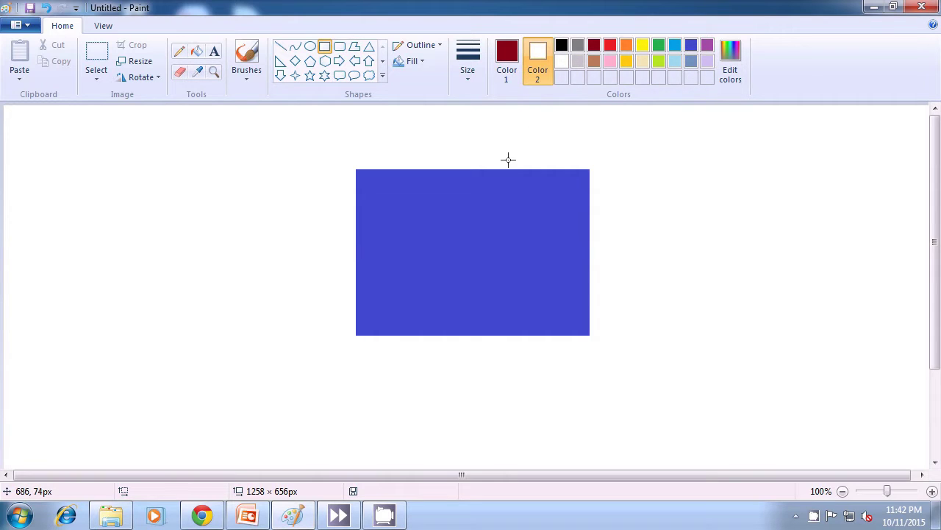
{"action": "left_click_drag", "start_coordinate": [494, 144], "coordinate": [690, 255]}
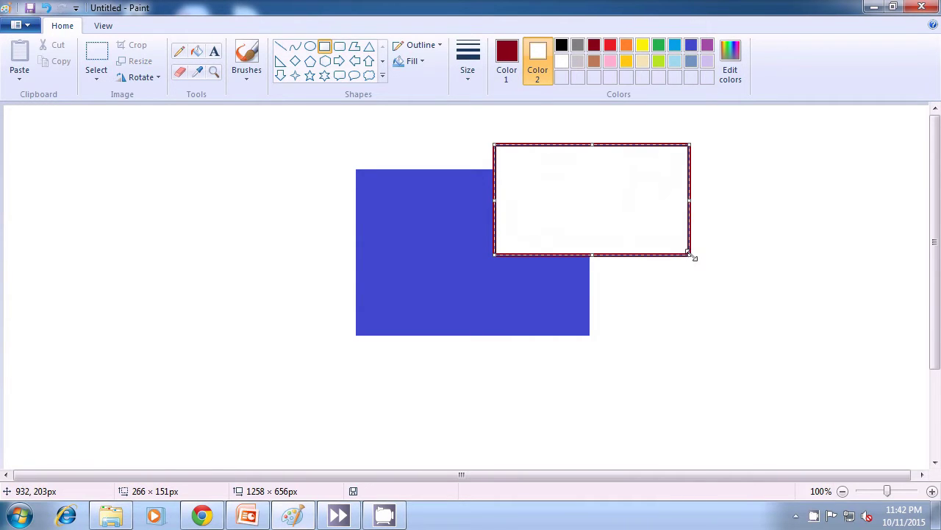
{"action": "left_click", "coordinate": [776, 258]}
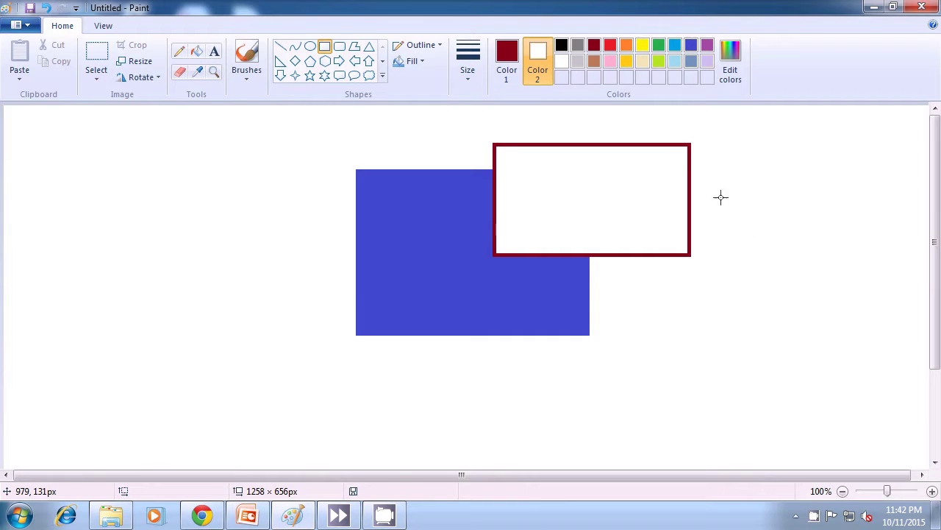
- Draw a small solid blue-gray rectangle inside the lower-right part of the white rectangle
{"action": "left_click", "coordinate": [506, 65]}
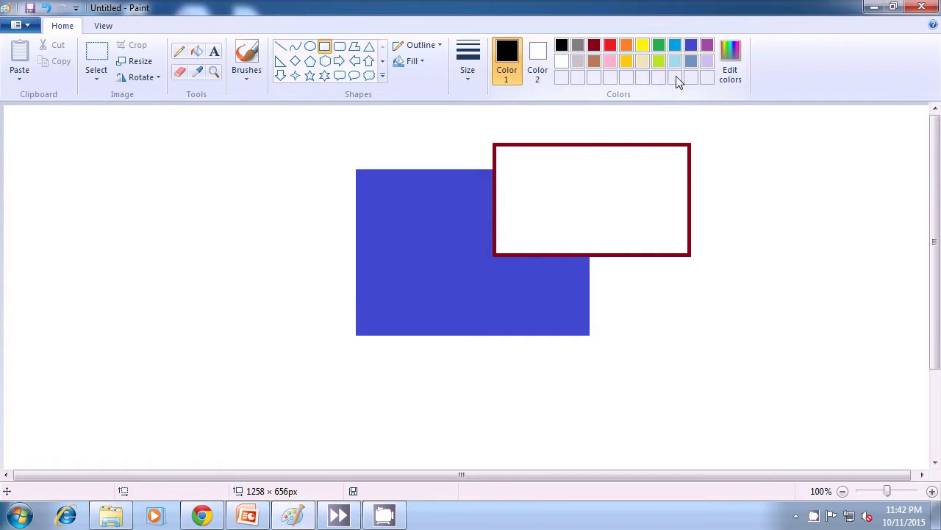
{"action": "left_click", "coordinate": [695, 64]}
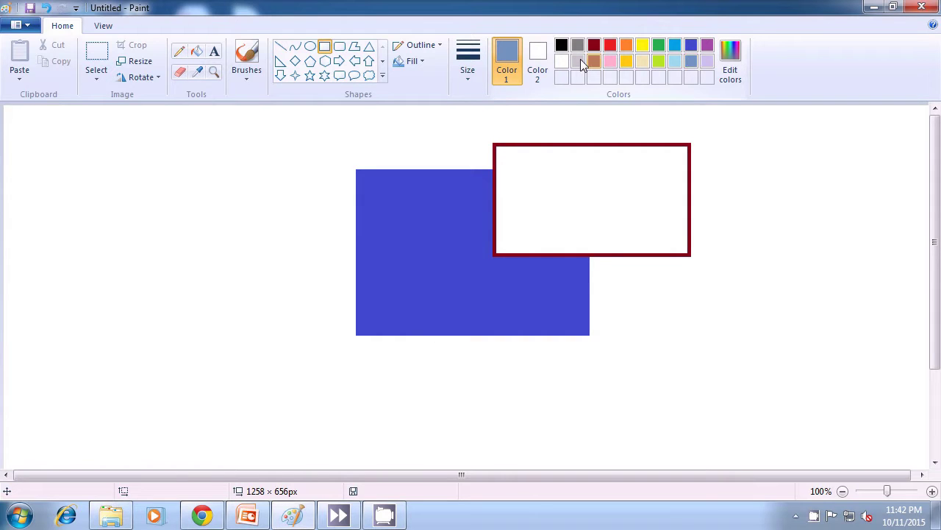
{"action": "left_click", "coordinate": [539, 59]}
{"action": "left_click", "coordinate": [691, 61]}
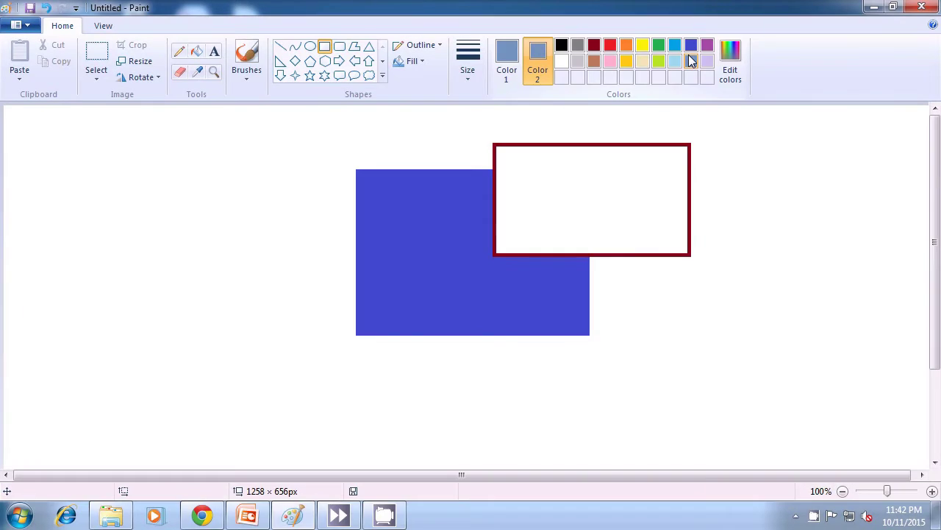
{"action": "left_click_drag", "start_coordinate": [634, 206], "coordinate": [667, 229]}
{"action": "left_click", "coordinate": [756, 223]}
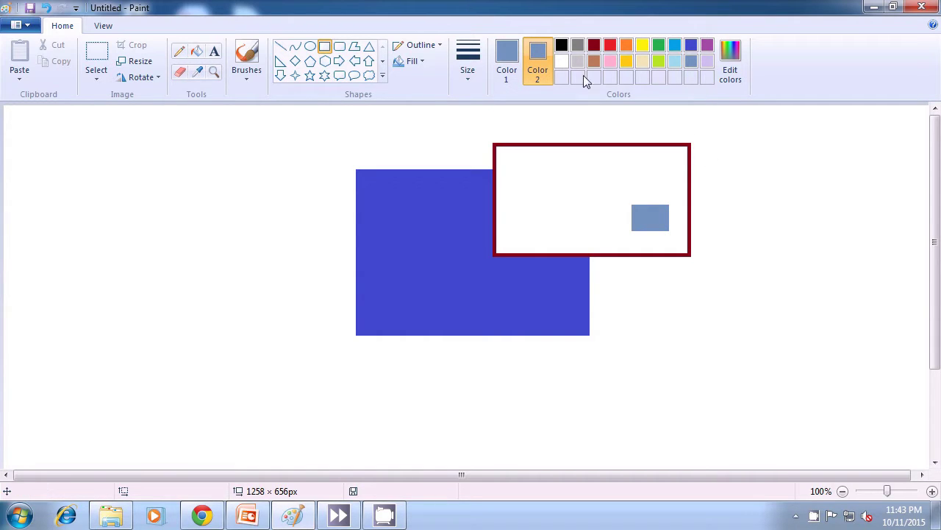
- Draw a narrow, wide unfilled rectangle with a black outline overlapping the small blue-gray rectangle's lower-left part, with the background colour set to white
{"action": "left_click", "coordinate": [562, 62]}
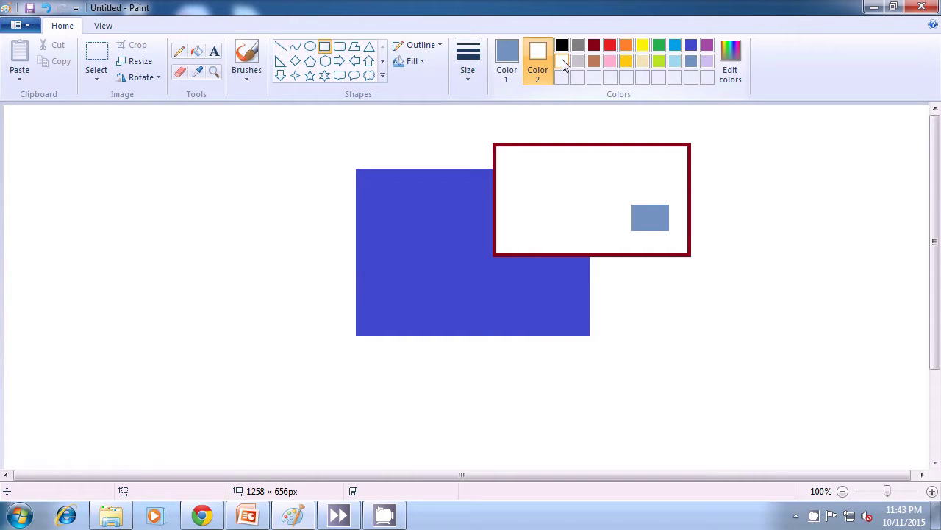
{"action": "left_click", "coordinate": [506, 74]}
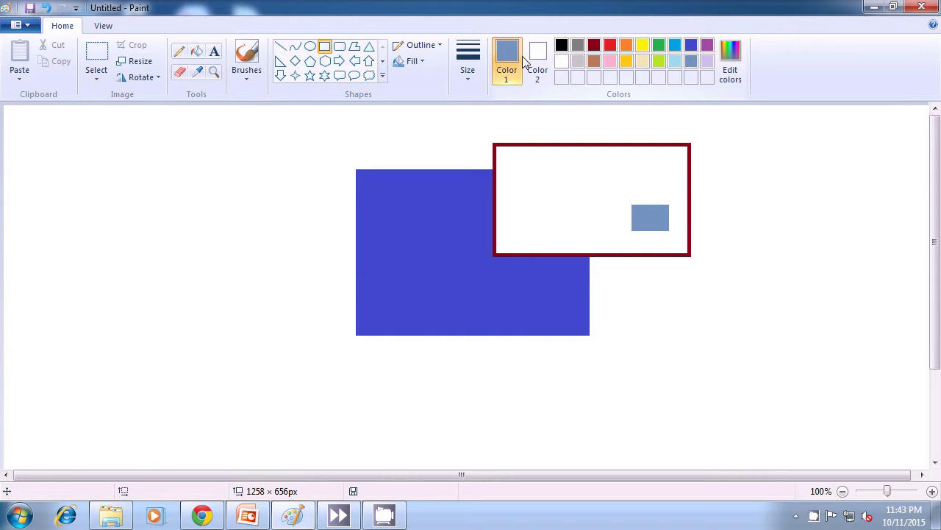
{"action": "left_click", "coordinate": [561, 47]}
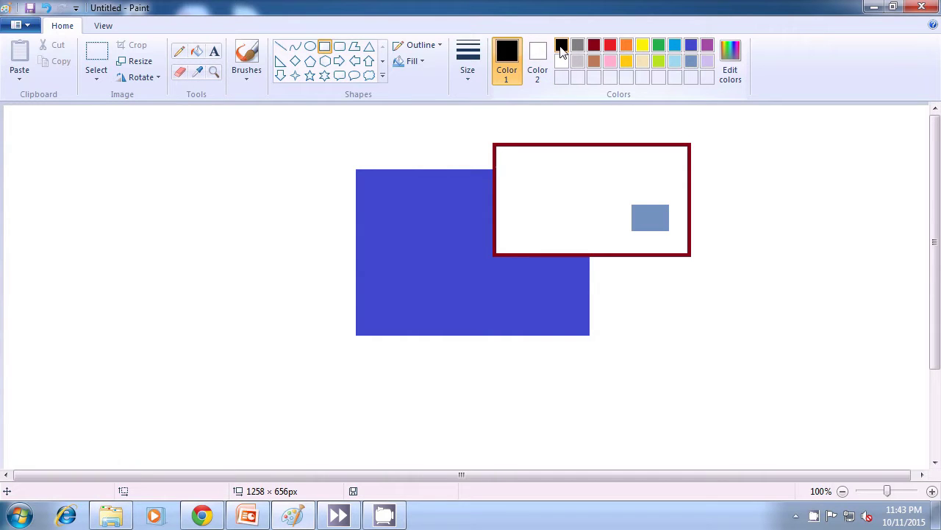
{"action": "left_click", "coordinate": [415, 62]}
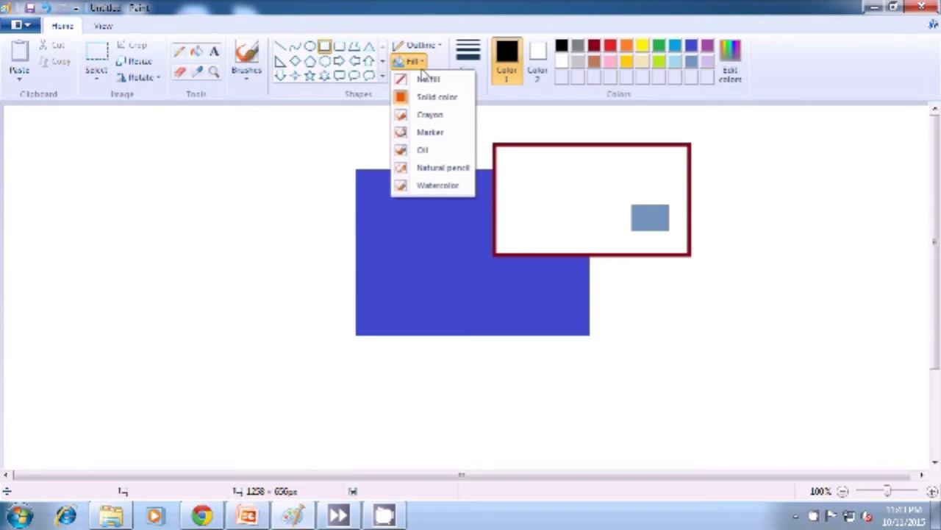
{"action": "left_click", "coordinate": [427, 81]}
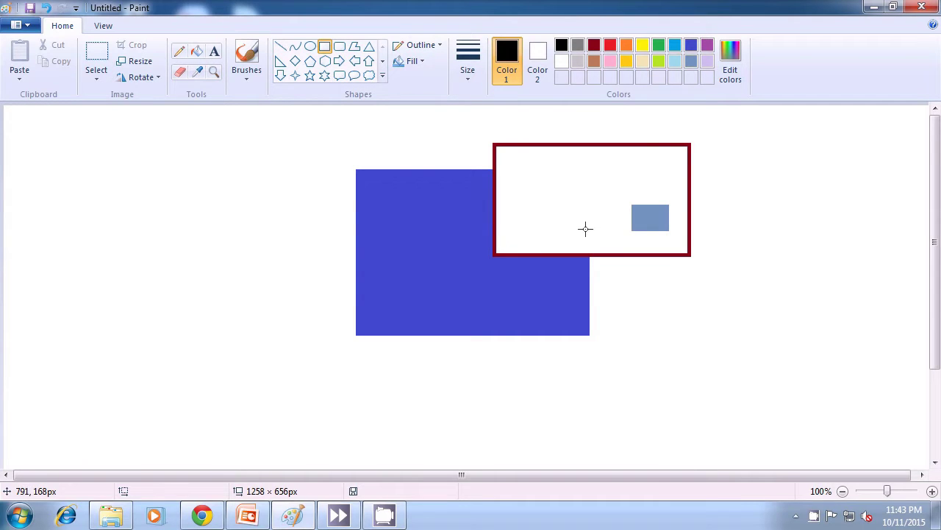
{"action": "left_click_drag", "start_coordinate": [570, 224], "coordinate": [659, 243]}
{"action": "left_click", "coordinate": [731, 240]}
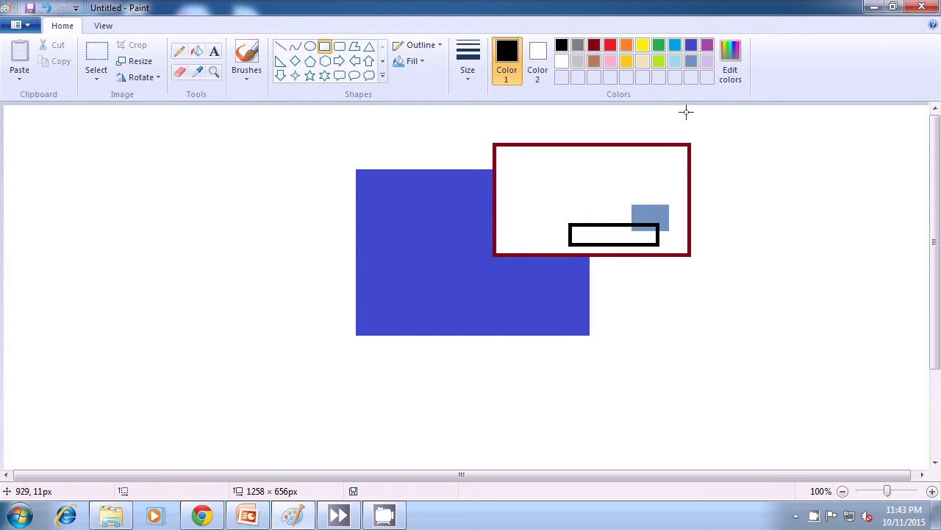
- Draw an unfilled, nearly square rectangle with a turquoise outline across the middle of the indigo rectangle's bottom edge
{"action": "left_click", "coordinate": [671, 50]}
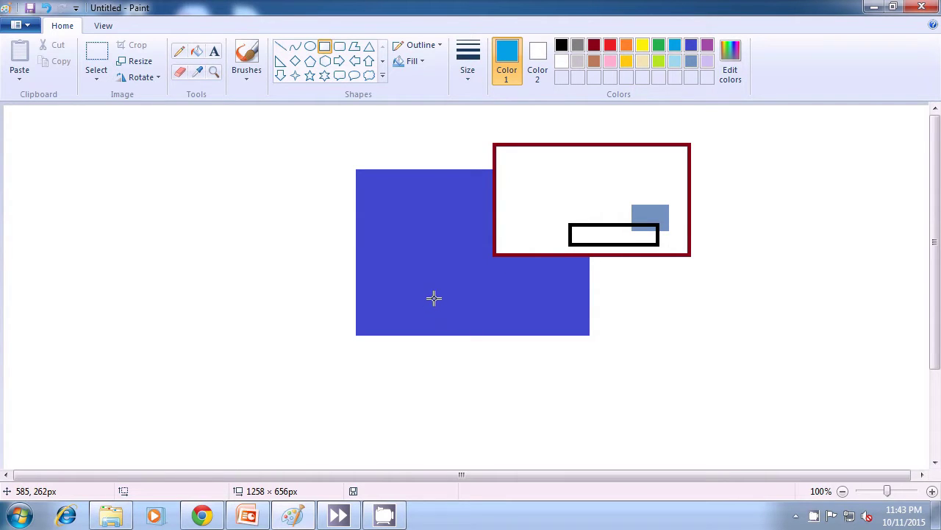
{"action": "left_click_drag", "start_coordinate": [433, 298], "coordinate": [524, 378]}
{"action": "left_click", "coordinate": [647, 351]}
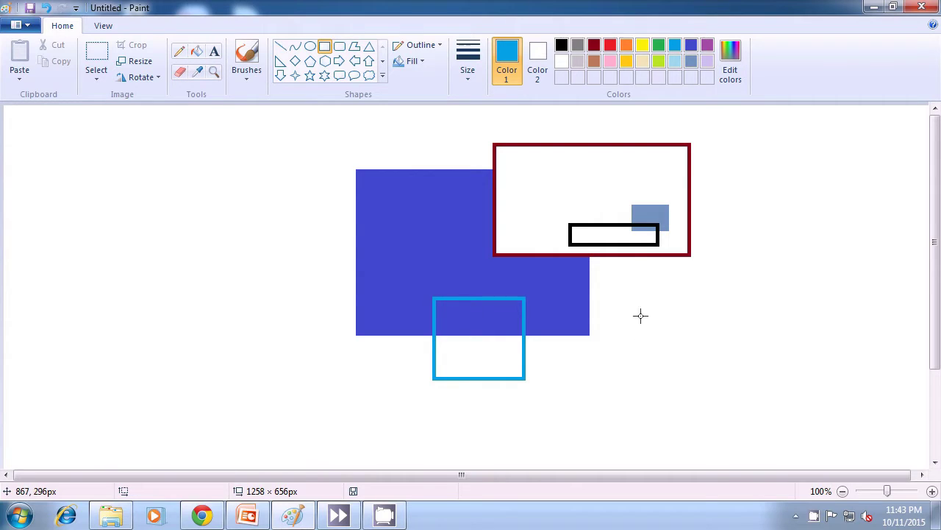
- Draw an unfilled green-outlined rectangle of about 183 × 38 px across the indigo rectangle's right edge, below the white rectangle
{"action": "left_click", "coordinate": [657, 49]}
{"action": "left_click_drag", "start_coordinate": [552, 286], "coordinate": [688, 314]}
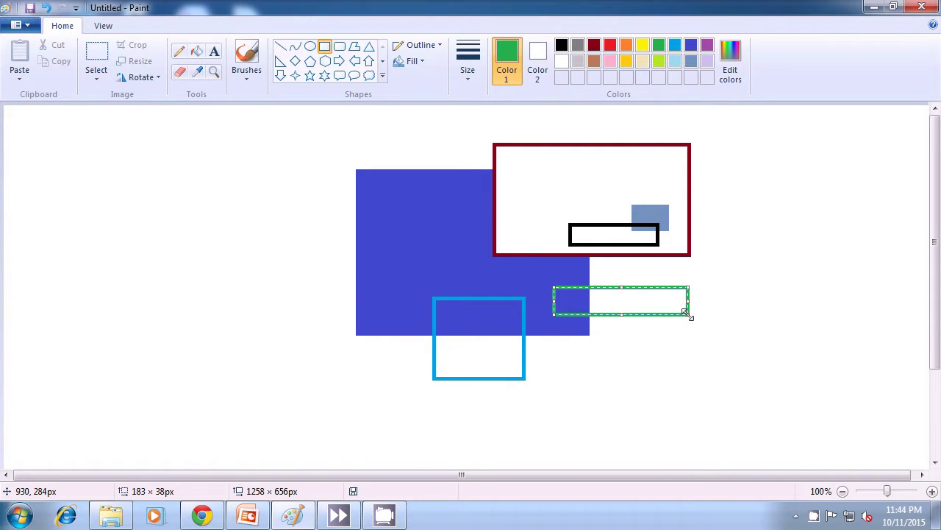
{"action": "left_click", "coordinate": [752, 294]}
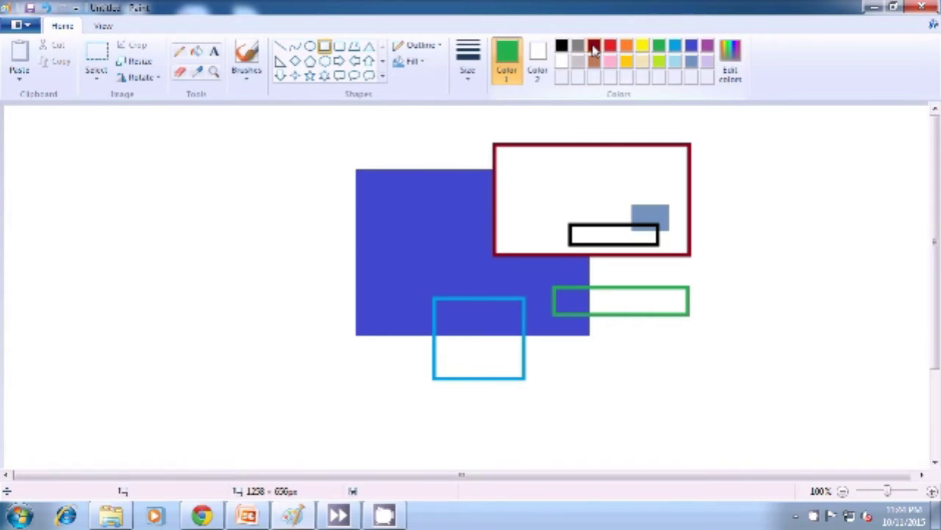
- Draw a small unfilled rectangle with a dark red outline across the indigo rectangle's left edge
{"action": "left_click", "coordinate": [594, 47]}
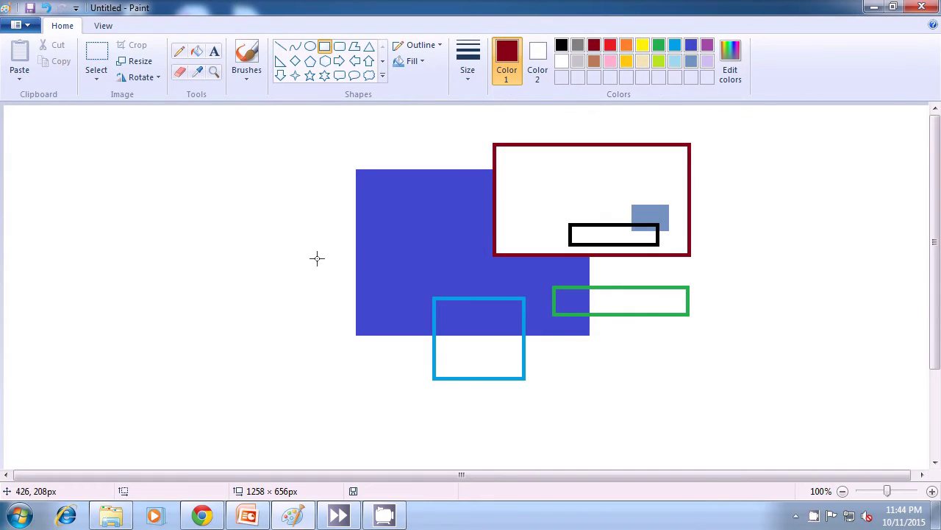
{"action": "left_click_drag", "start_coordinate": [317, 249], "coordinate": [399, 287]}
{"action": "left_click", "coordinate": [273, 317]}
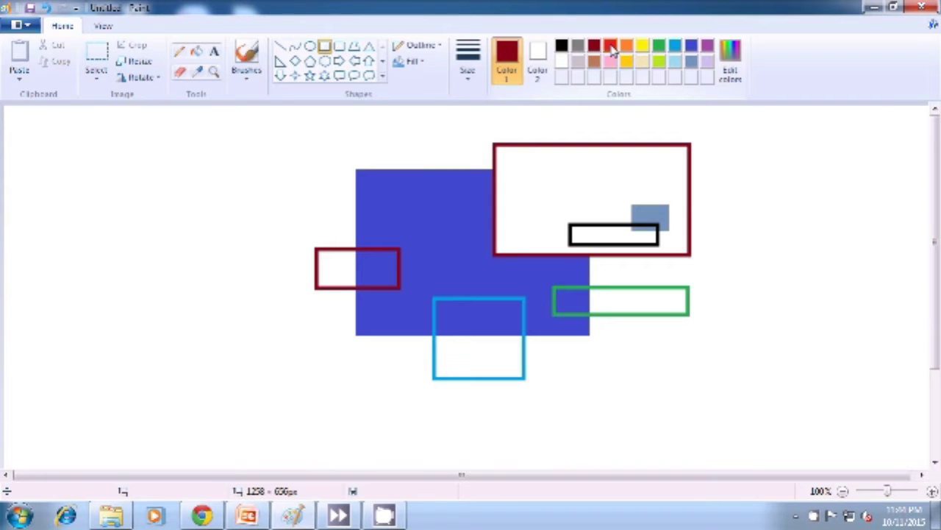
- Draw a solid red rectangle with a red outline over the lower-left part of the small dark red outlined rectangle
{"action": "left_click", "coordinate": [612, 47]}
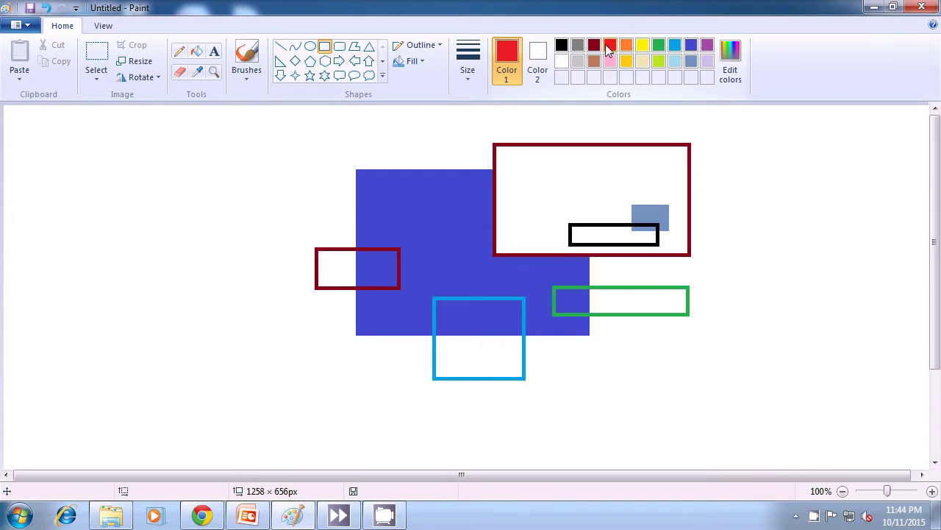
{"action": "left_click", "coordinate": [537, 61]}
{"action": "left_click", "coordinate": [612, 47]}
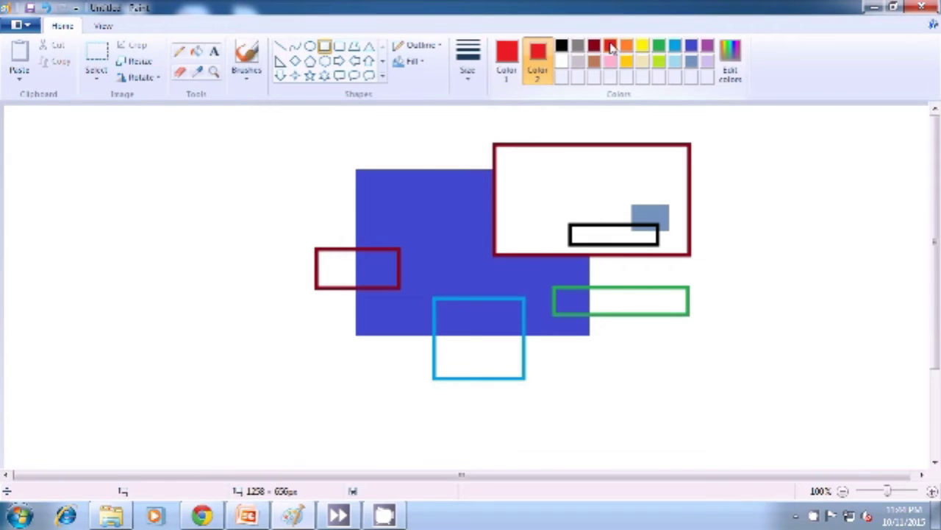
{"action": "left_click", "coordinate": [424, 64]}
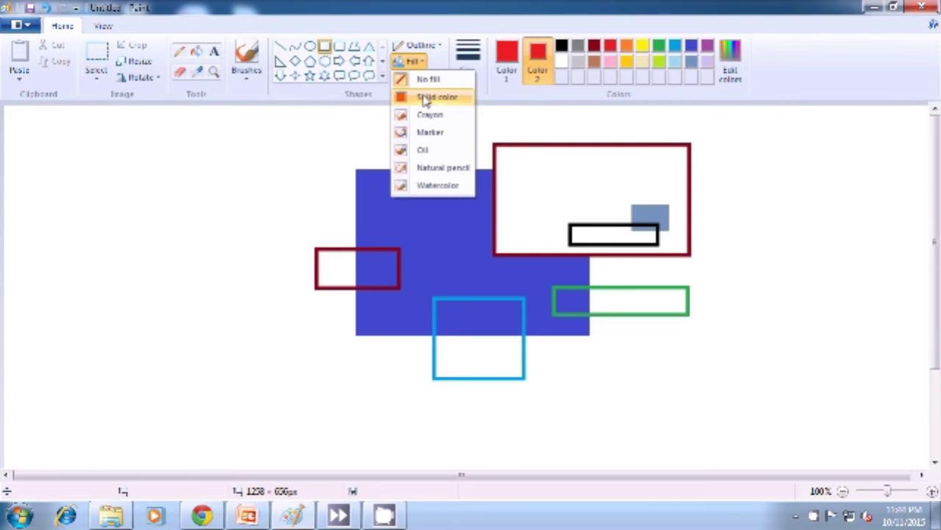
{"action": "left_click", "coordinate": [425, 101]}
{"action": "left_click_drag", "start_coordinate": [291, 276], "coordinate": [370, 320]}
{"action": "left_click", "coordinate": [300, 356]}
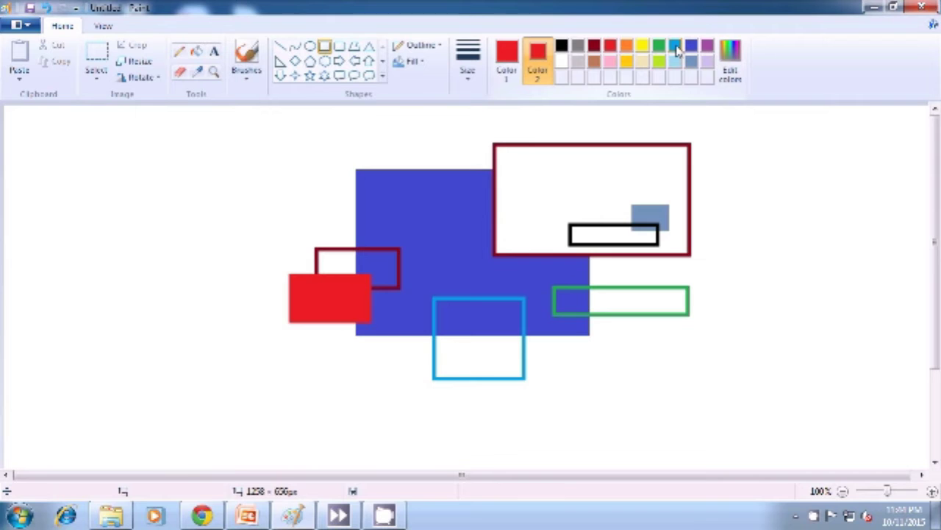
- Draw a solid turquoise rectangle with a matching outline over the upper-left corner of the large white rectangle
{"action": "left_click", "coordinate": [675, 48]}
{"action": "left_click", "coordinate": [507, 65]}
{"action": "left_click", "coordinate": [673, 49]}
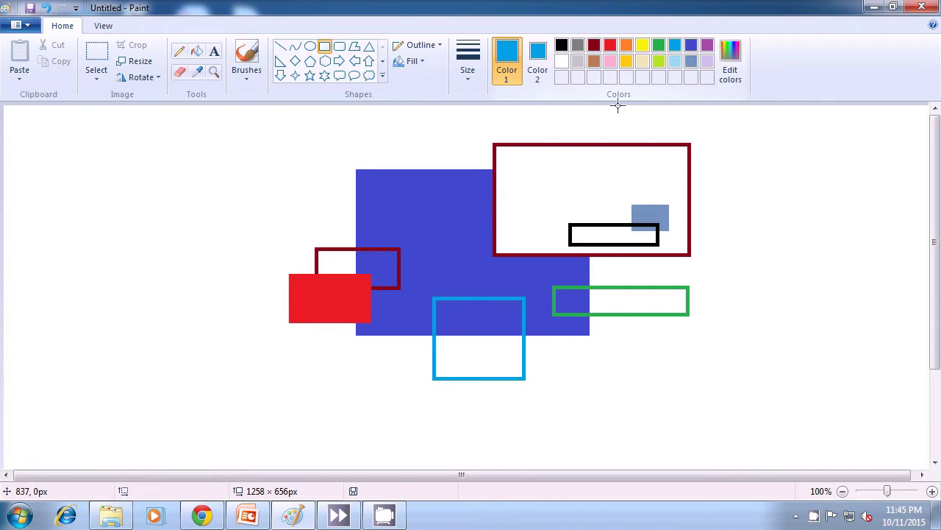
{"action": "left_click_drag", "start_coordinate": [460, 119], "coordinate": [551, 193]}
{"action": "left_click", "coordinate": [738, 193]}
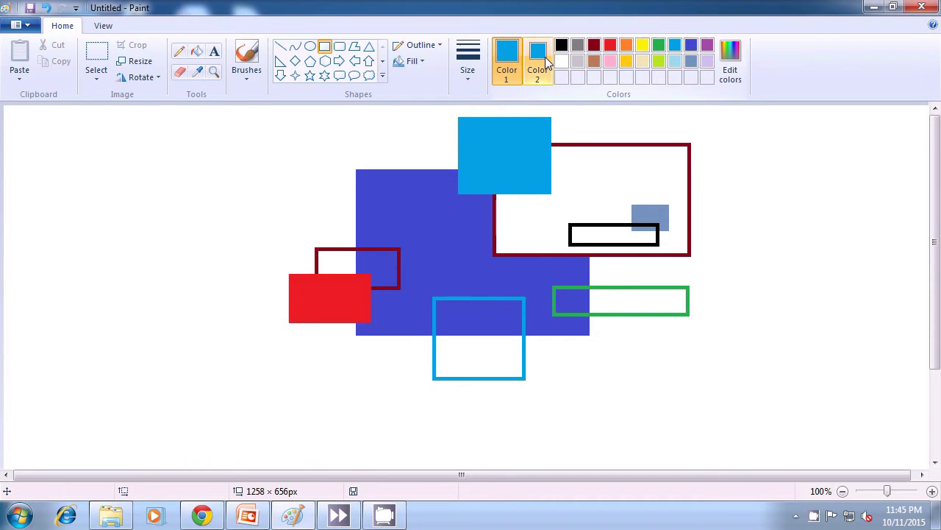
- Draw two small unfilled rectangles with white outlines inside the solid turquoise rectangle, one tall and one wide, with the background colour set to white
{"action": "left_click", "coordinate": [537, 59]}
{"action": "left_click", "coordinate": [561, 62]}
{"action": "left_click", "coordinate": [508, 59]}
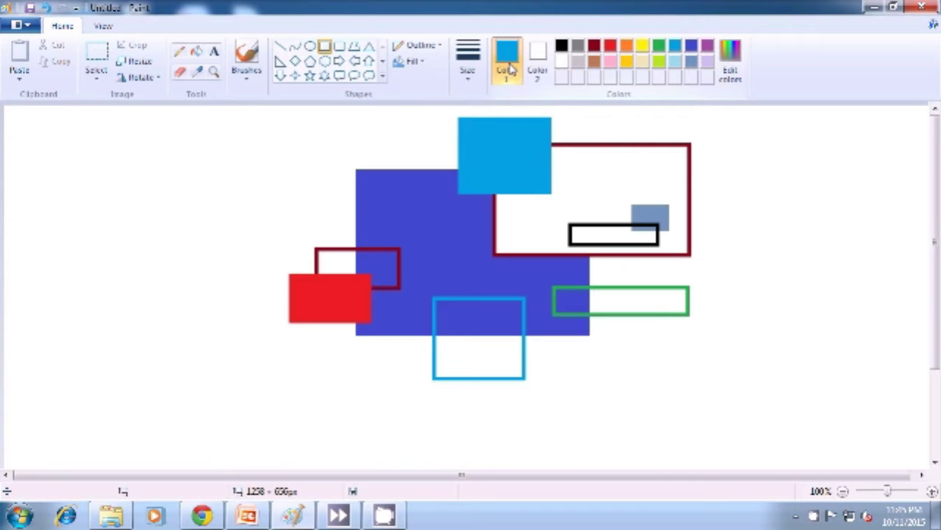
{"action": "left_click", "coordinate": [562, 62]}
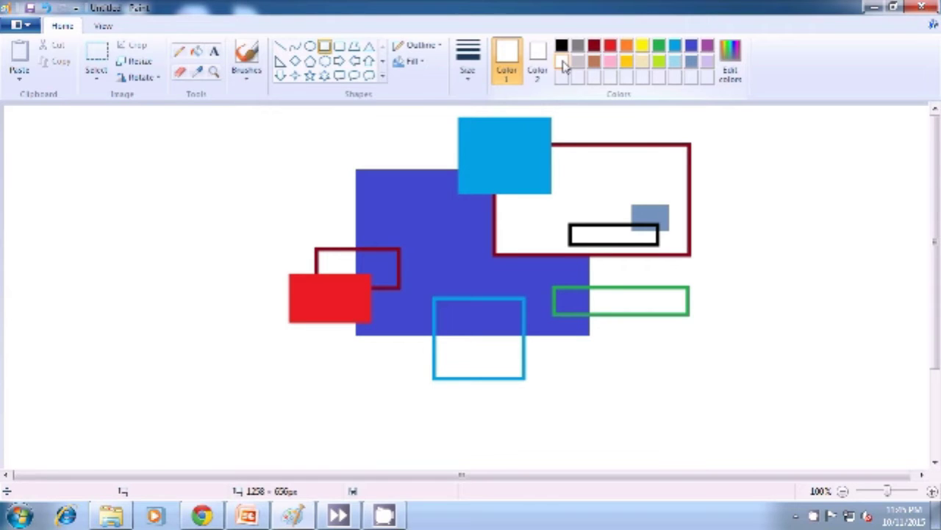
{"action": "left_click", "coordinate": [417, 62]}
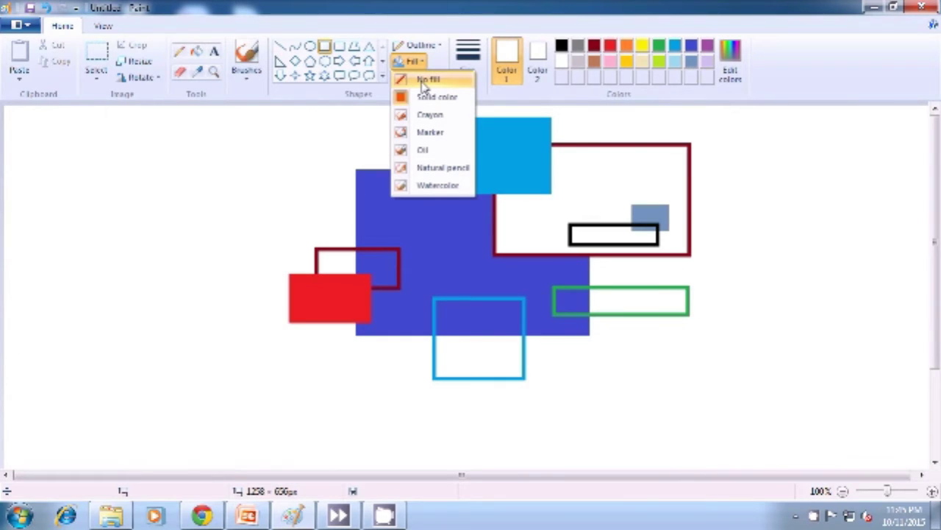
{"action": "left_click", "coordinate": [423, 81]}
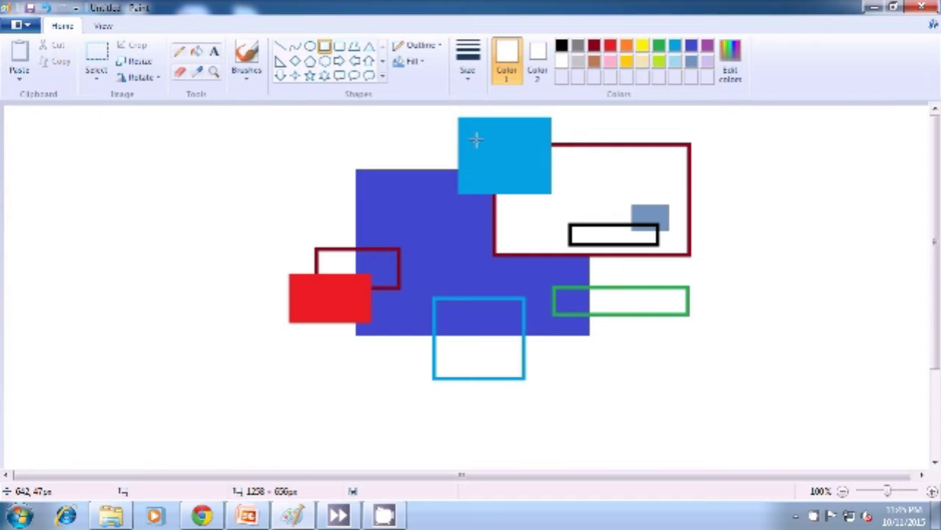
{"action": "left_click_drag", "start_coordinate": [475, 140], "coordinate": [496, 180]}
{"action": "left_click", "coordinate": [589, 158]}
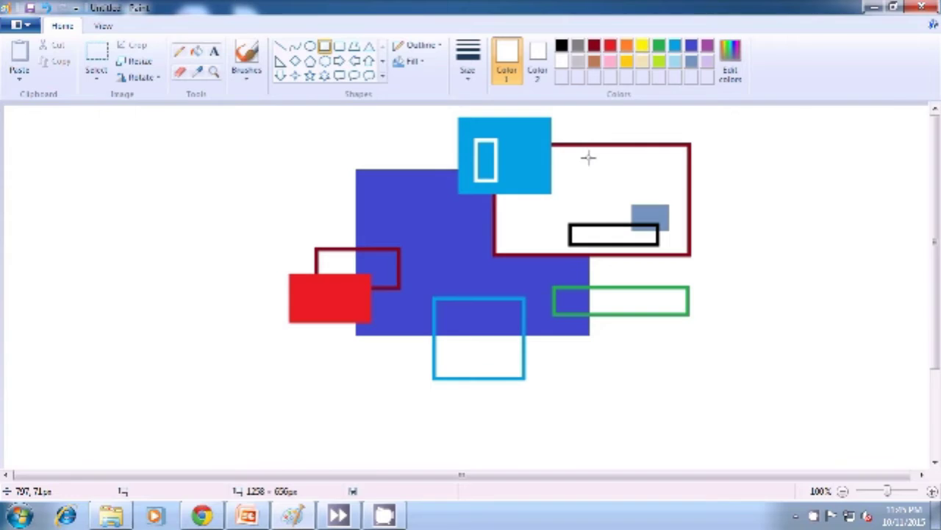
{"action": "left_click_drag", "start_coordinate": [508, 131], "coordinate": [542, 147]}
{"action": "left_click", "coordinate": [758, 150]}
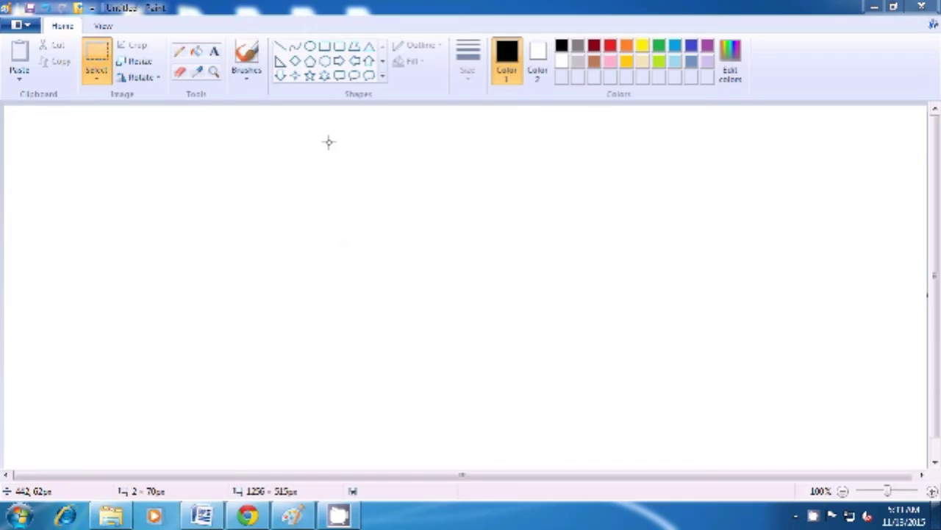
- Draw an unfilled upright rectangle of about 238 × 325 px with a black outline on the blank canvas as the phone body
{"action": "left_click", "coordinate": [324, 50]}
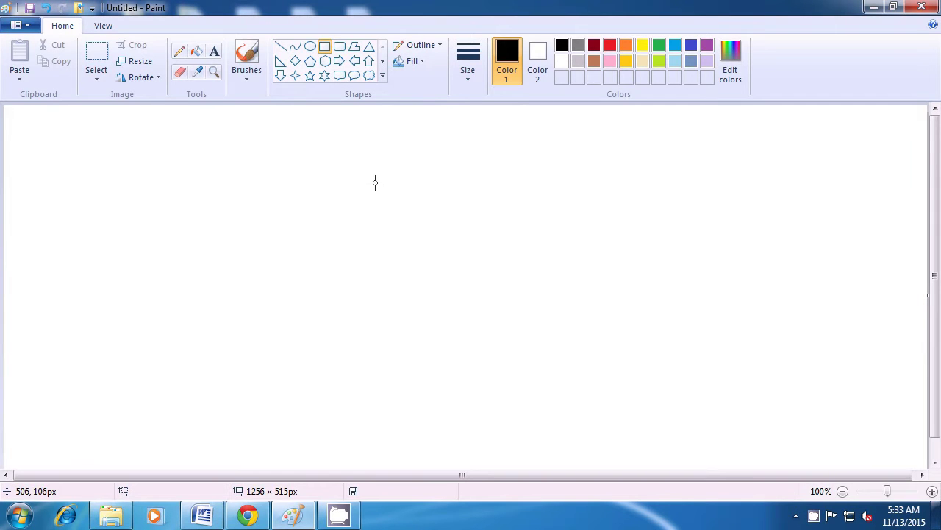
{"action": "left_click_drag", "start_coordinate": [360, 190], "coordinate": [535, 428]}
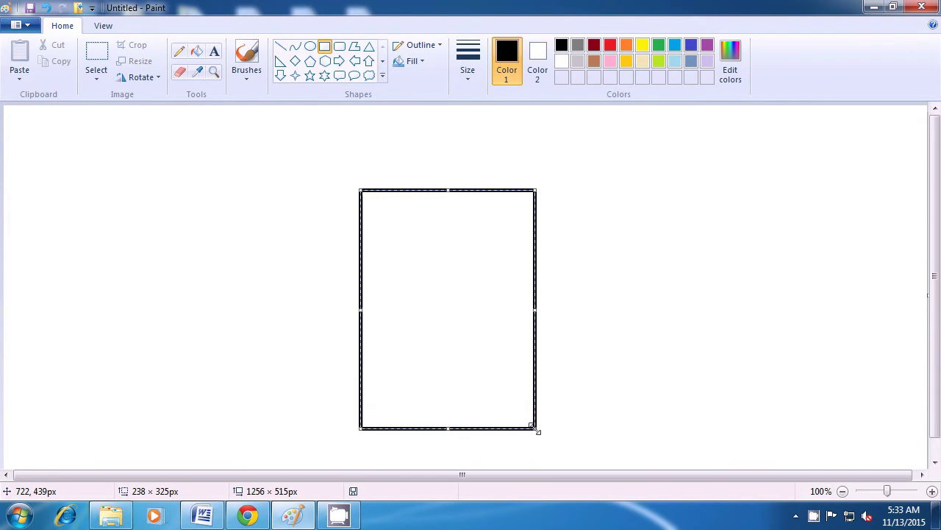
{"action": "left_click", "coordinate": [634, 376]}
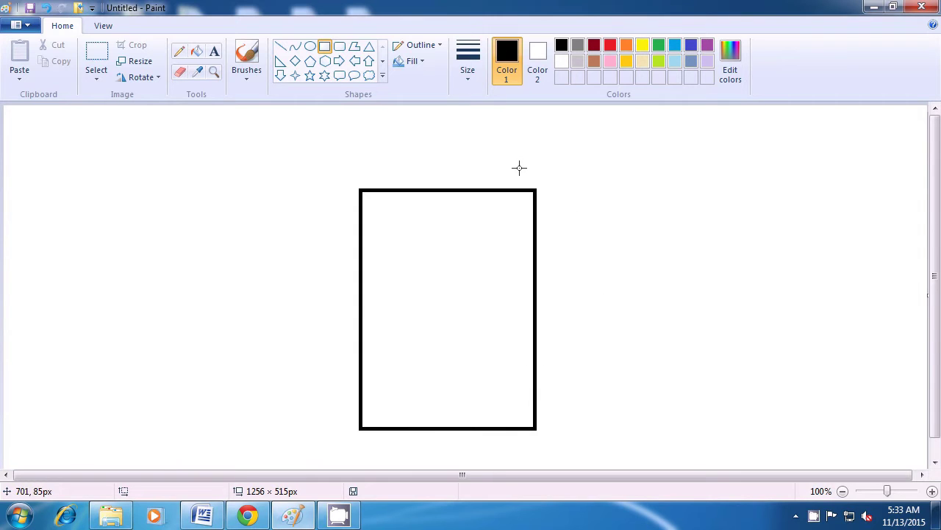
- Add a small narrow antenna rectangle above the body's upper-right corner and a screen rectangle of about 191 × 182 px inside its upper part
{"action": "left_click_drag", "start_coordinate": [521, 155], "coordinate": [534, 190]}
{"action": "left_click", "coordinate": [597, 194]}
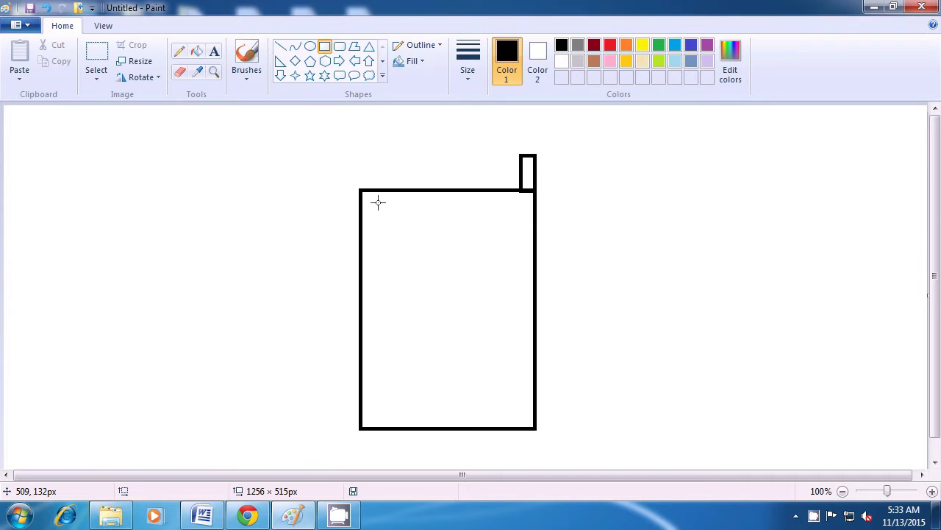
{"action": "left_click_drag", "start_coordinate": [377, 202], "coordinate": [515, 335]}
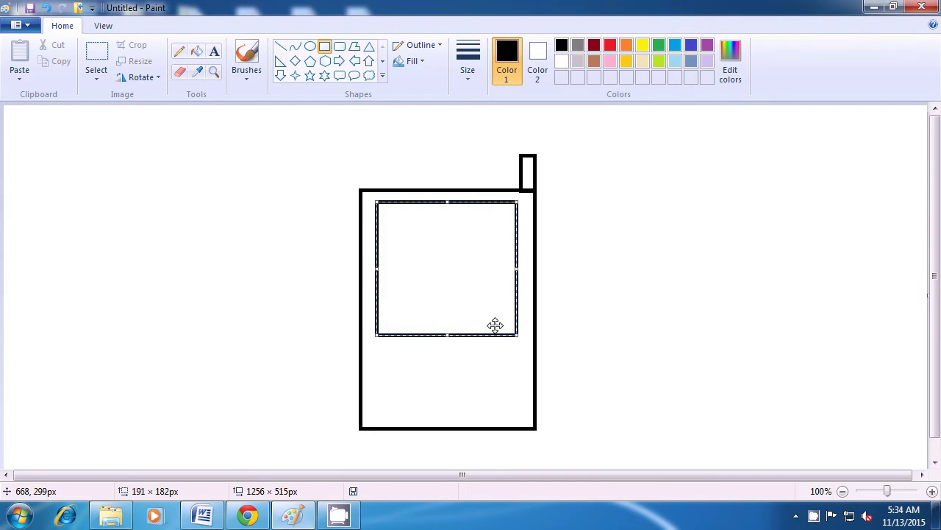
{"action": "left_click", "coordinate": [729, 241]}
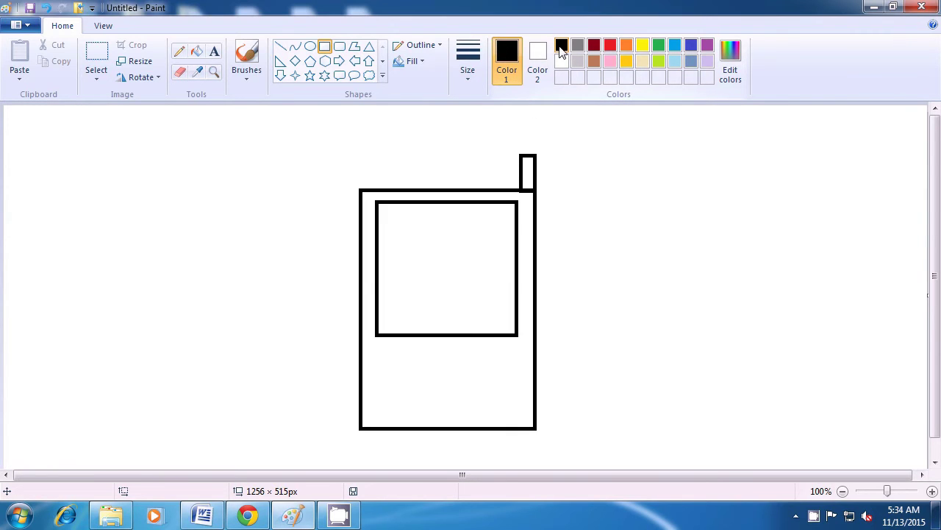
- Draw two solid black button rectangles below the screen, about 33 × 23 px under its left end and 28 × 20 px under its right end
{"action": "left_click", "coordinate": [536, 59]}
{"action": "left_click", "coordinate": [561, 47]}
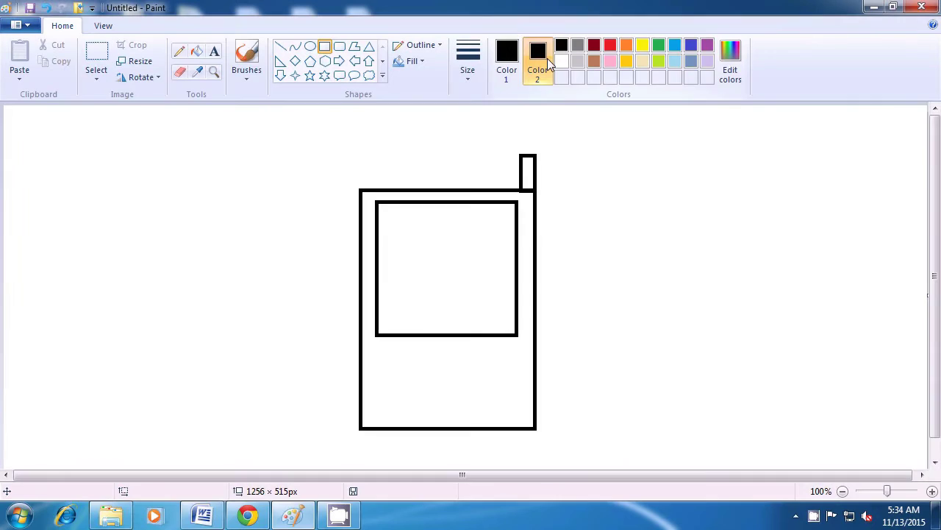
{"action": "left_click", "coordinate": [423, 63]}
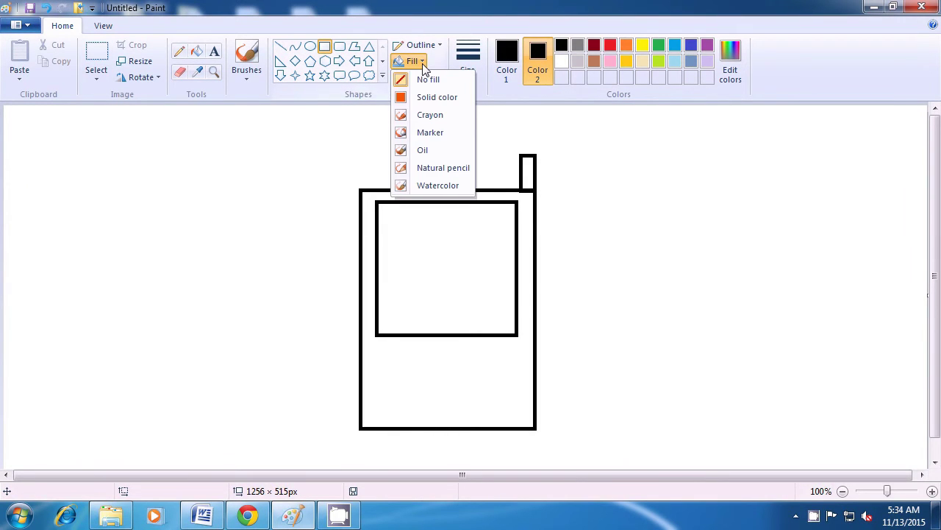
{"action": "left_click", "coordinate": [435, 100]}
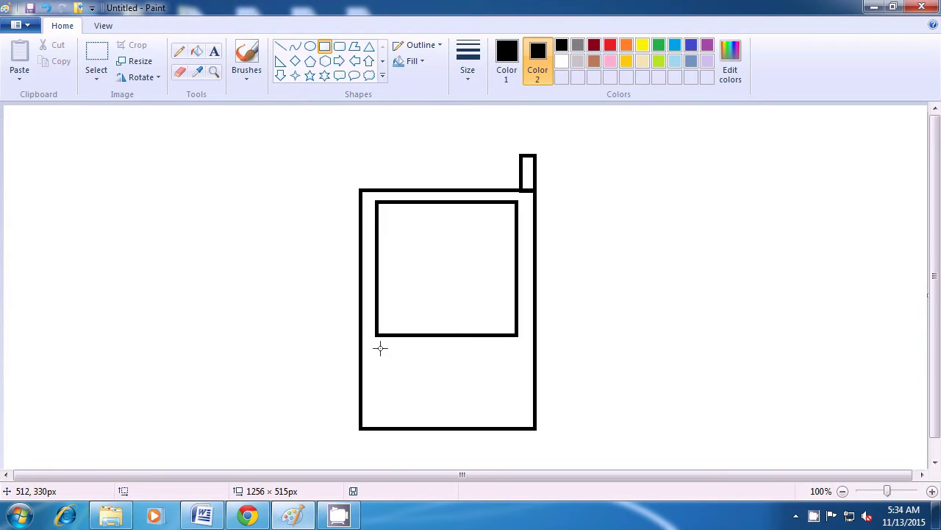
{"action": "left_click_drag", "start_coordinate": [377, 348], "coordinate": [402, 362]}
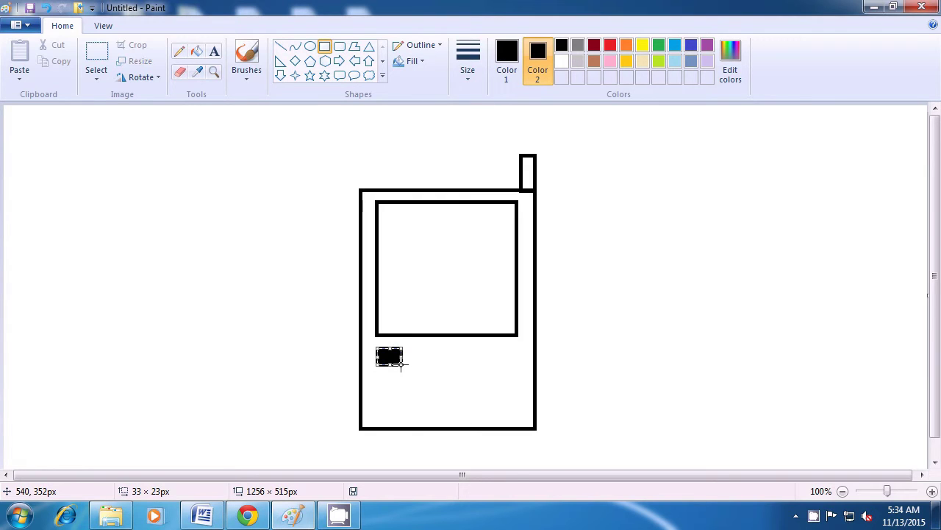
{"action": "left_click", "coordinate": [429, 369]}
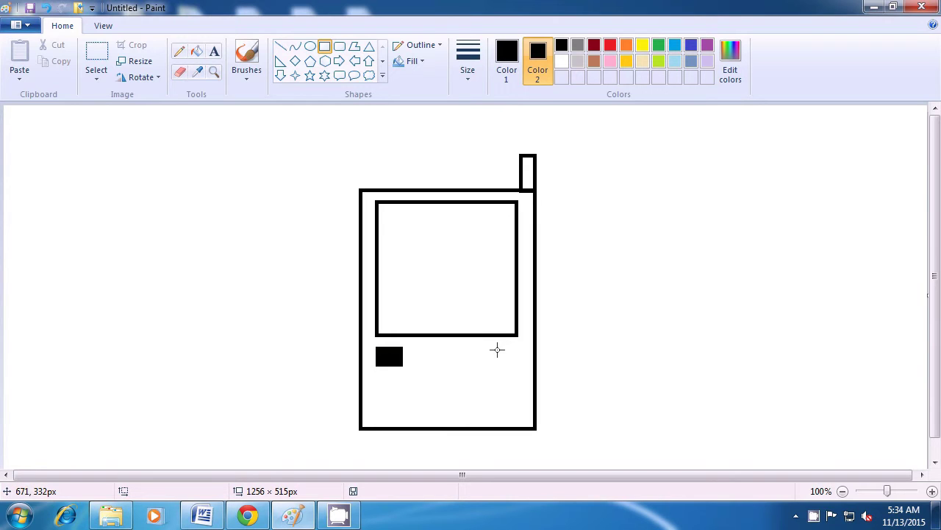
{"action": "left_click_drag", "start_coordinate": [497, 350], "coordinate": [517, 364]}
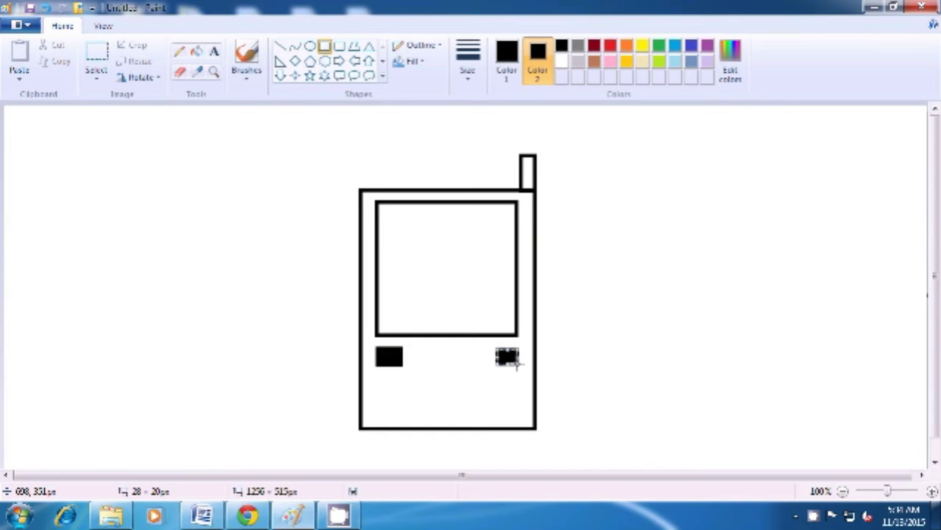
{"action": "left_click", "coordinate": [618, 336]}
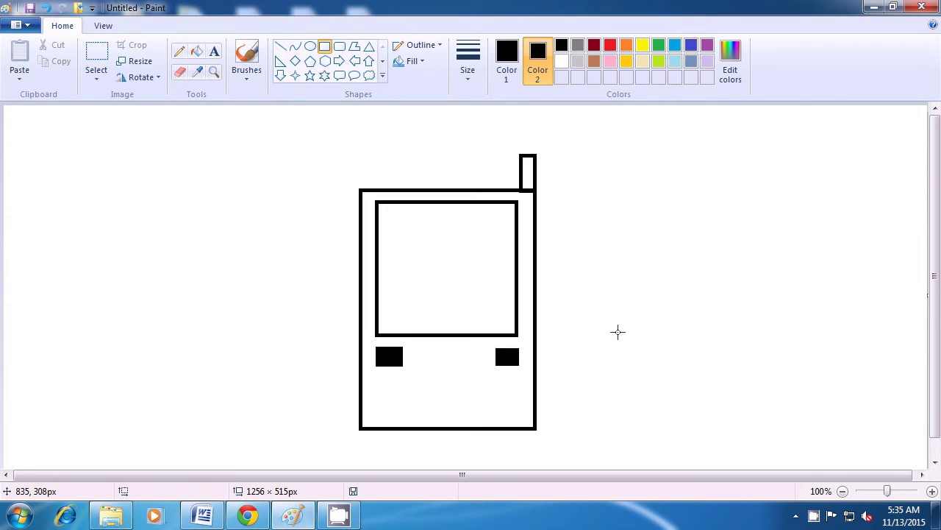
- Draw a solid light gray bar of about 108 × 9 px with a matching outline, centred just below the two black buttons
{"action": "left_click", "coordinate": [578, 61]}
{"action": "left_click", "coordinate": [507, 58]}
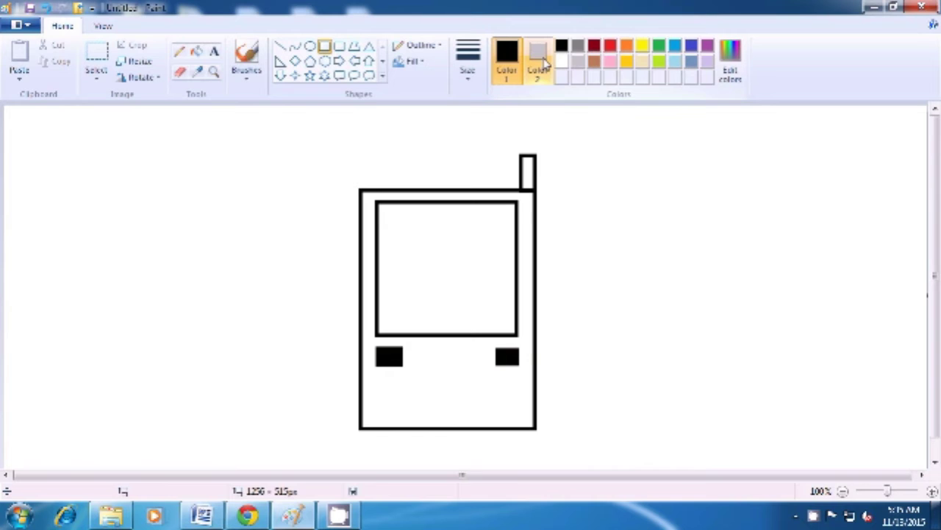
{"action": "left_click", "coordinate": [579, 63]}
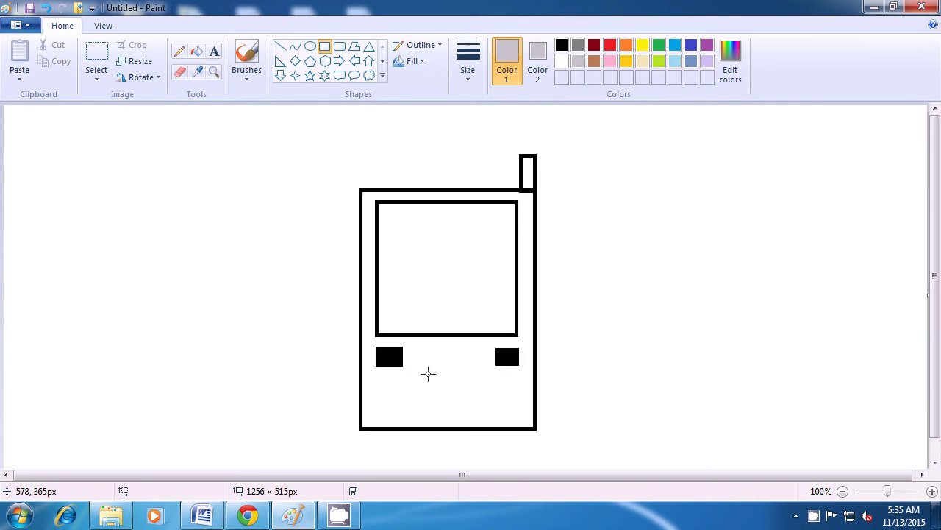
{"action": "left_click_drag", "start_coordinate": [410, 371], "coordinate": [492, 378]}
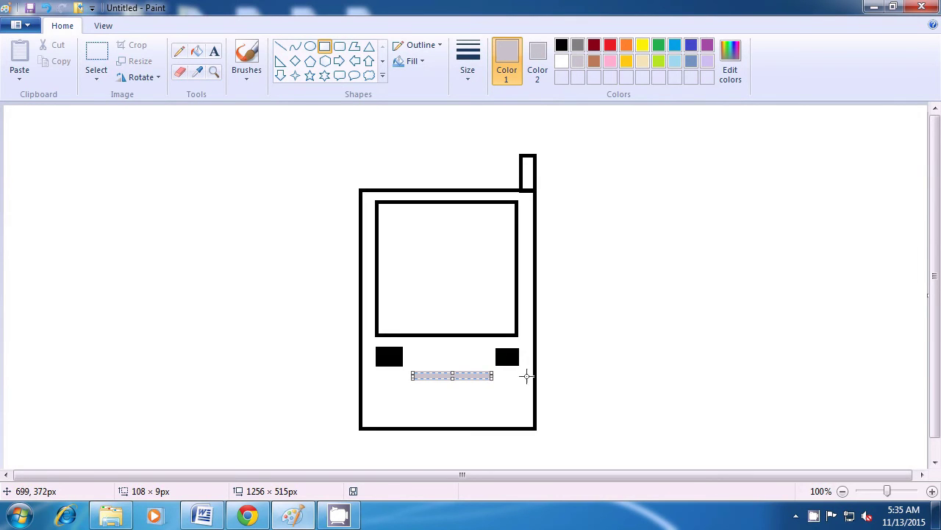
{"action": "left_click", "coordinate": [602, 365]}
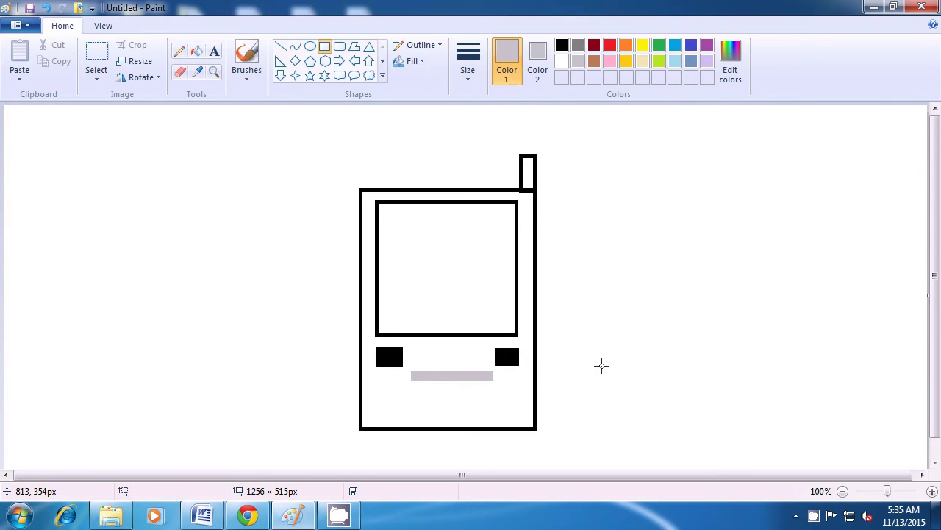
- Draw a wide rectangle with a black outline and solid white fill below the gray bar, inside the bottom of the phone body
{"action": "left_click", "coordinate": [540, 58]}
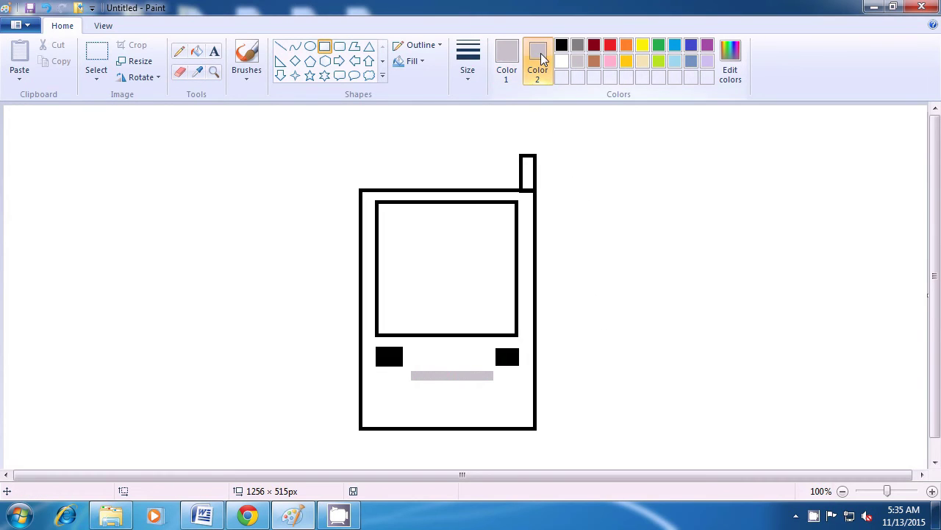
{"action": "left_click", "coordinate": [562, 63]}
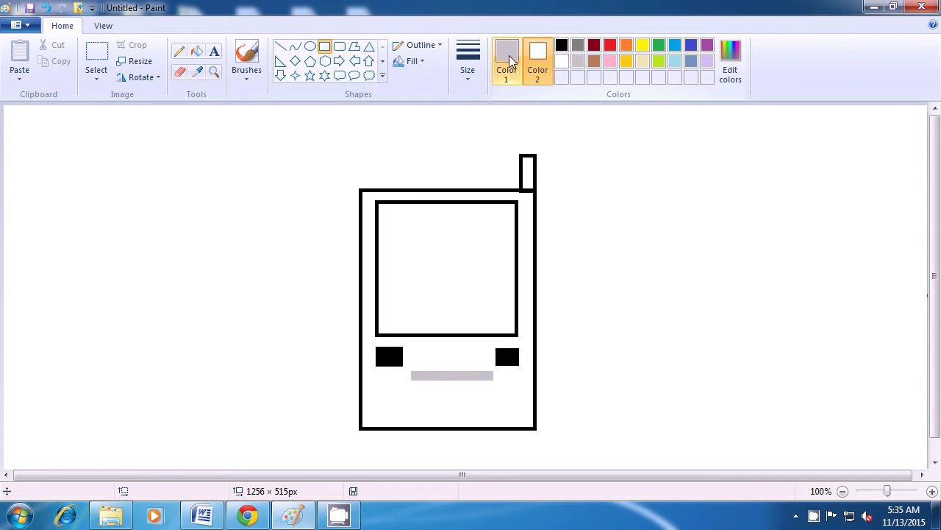
{"action": "left_click", "coordinate": [506, 60]}
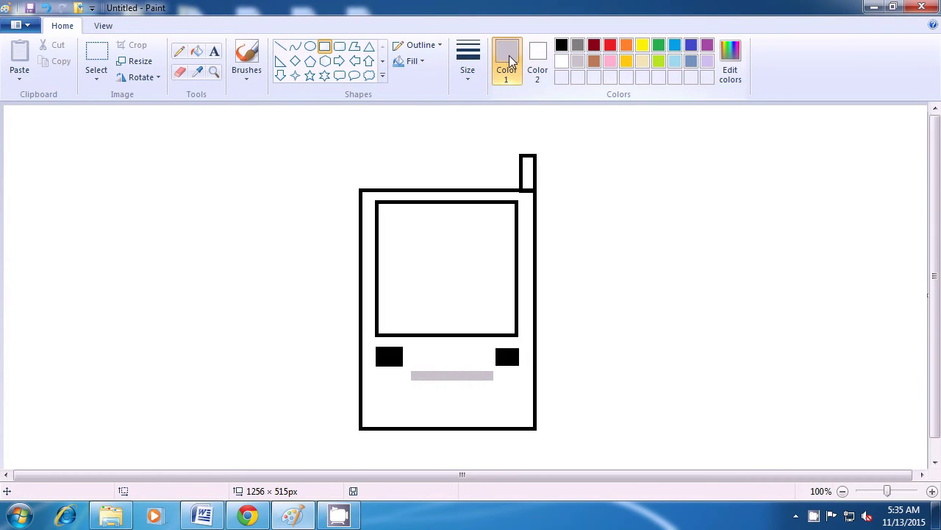
{"action": "left_click", "coordinate": [561, 47]}
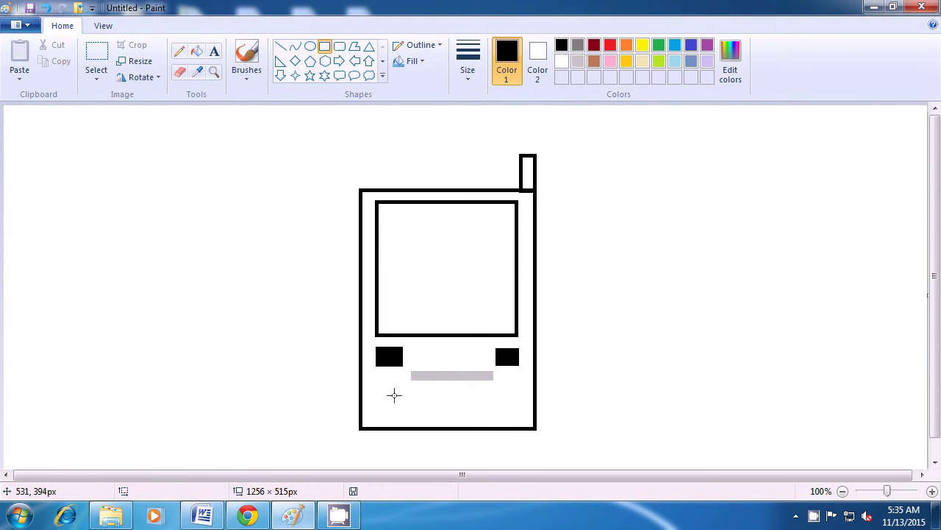
{"action": "left_click_drag", "start_coordinate": [401, 387], "coordinate": [498, 421]}
{"action": "left_click", "coordinate": [640, 359]}
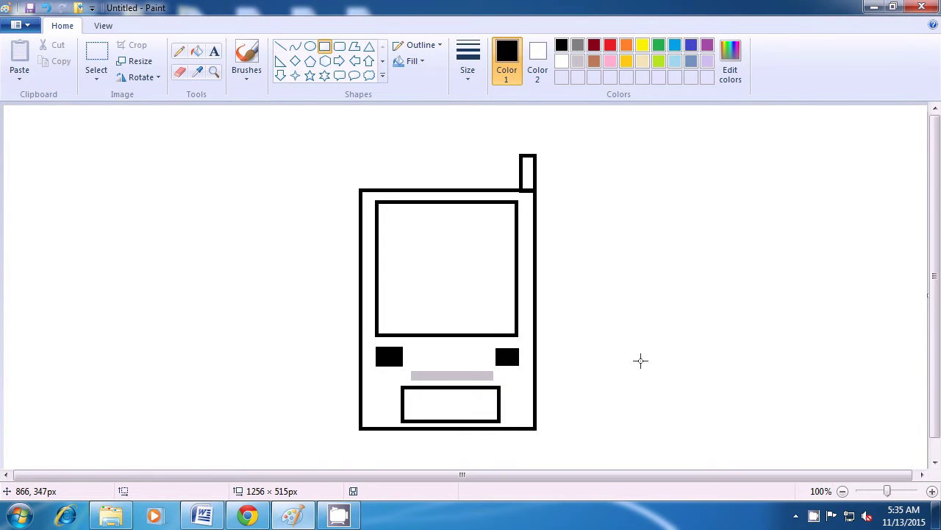
- Divide the keypad rectangle into four columns with three vertical black lines running from its upper to its lower edge
{"action": "left_click", "coordinate": [284, 50]}
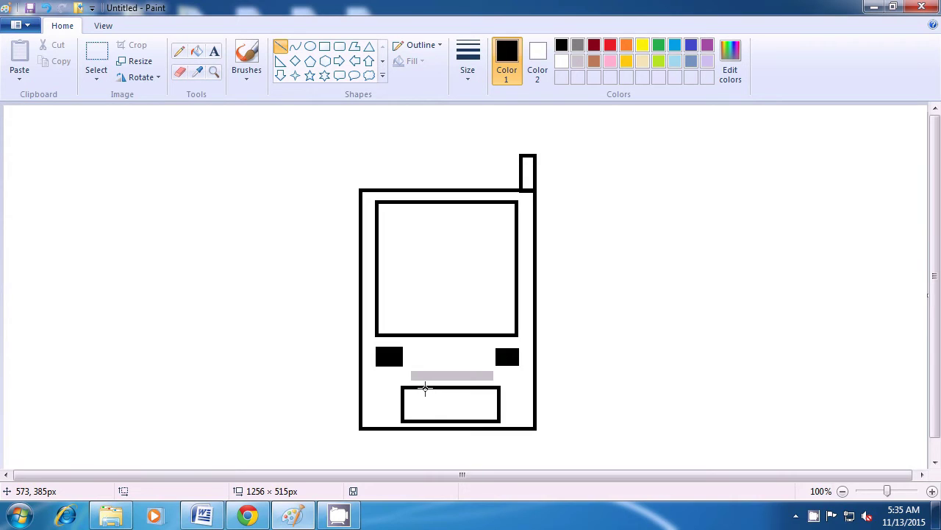
{"action": "left_click_drag", "start_coordinate": [424, 388], "coordinate": [424, 419]}
{"action": "left_click", "coordinate": [592, 381]}
{"action": "left_click_drag", "start_coordinate": [451, 388], "coordinate": [450, 420]}
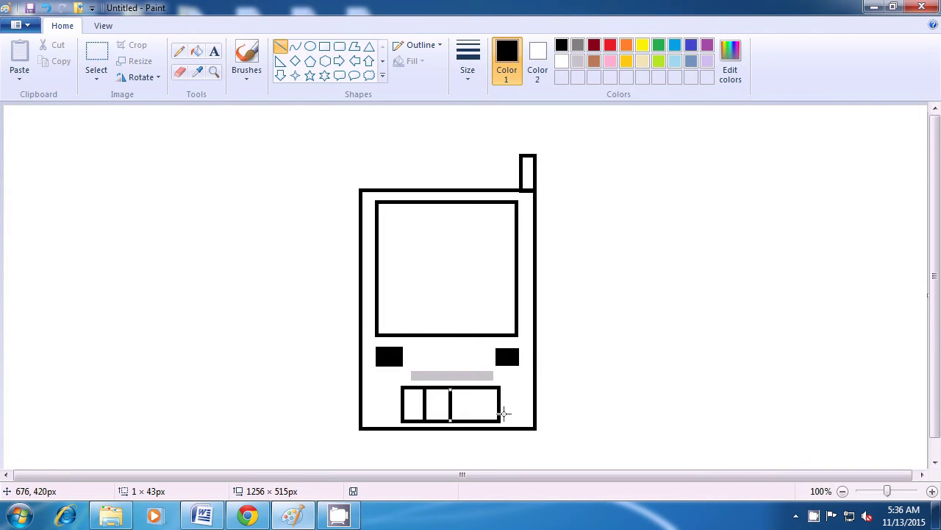
{"action": "left_click", "coordinate": [625, 363]}
{"action": "left_click_drag", "start_coordinate": [478, 390], "coordinate": [478, 419]}
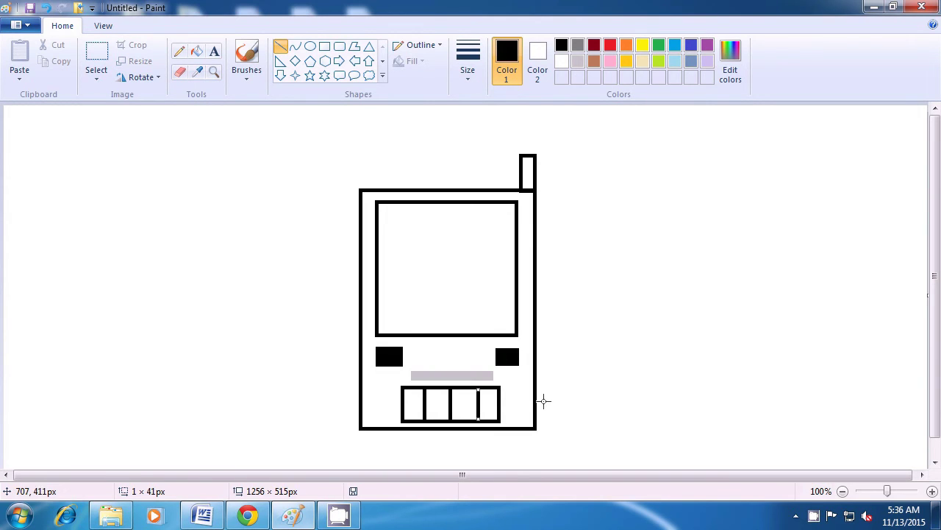
{"action": "left_click", "coordinate": [592, 372]}
- Split the keypad into four rows with three evenly spaced horizontal black lines, each about 129 px long, across its full width
{"action": "left_click_drag", "start_coordinate": [403, 394], "coordinate": [499, 394]}
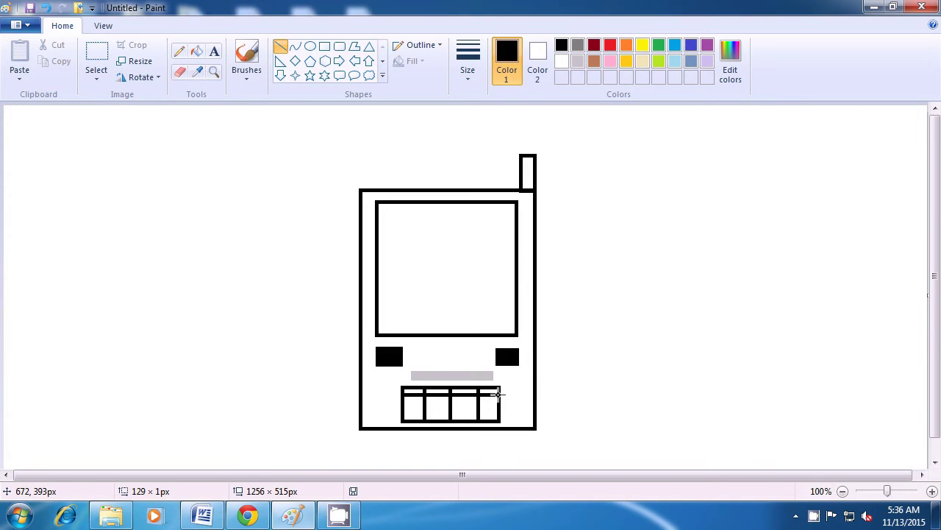
{"action": "left_click_drag", "start_coordinate": [499, 395], "coordinate": [498, 394]}
{"action": "left_click", "coordinate": [578, 380]}
{"action": "left_click_drag", "start_coordinate": [403, 403], "coordinate": [500, 403]}
{"action": "left_click", "coordinate": [585, 395]}
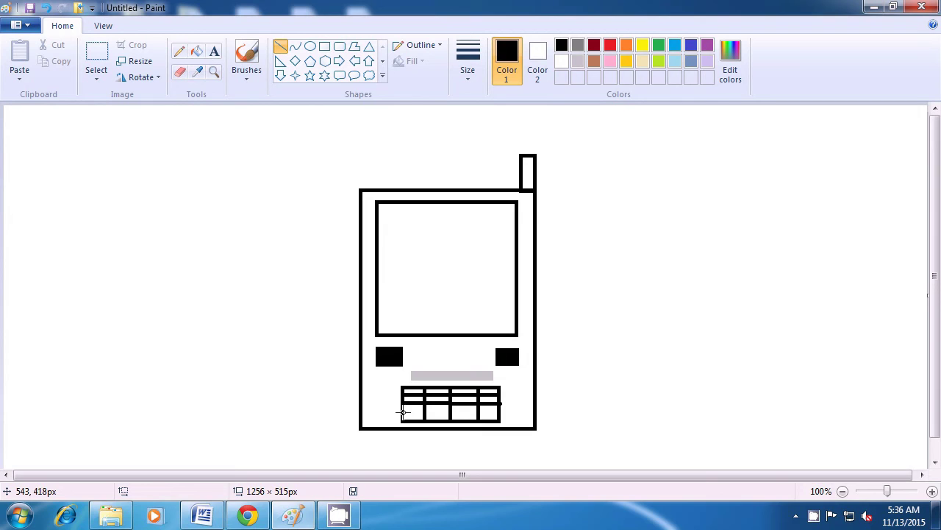
{"action": "left_click_drag", "start_coordinate": [403, 413], "coordinate": [499, 413]}
{"action": "left_click", "coordinate": [586, 391]}
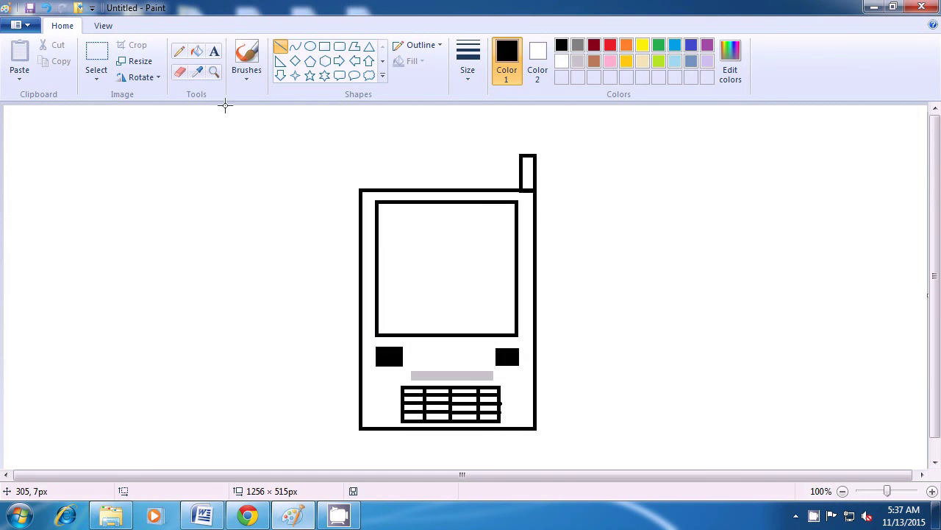
- Add the black text "computer shiksha" inside the upper part of the phone's screen
{"action": "left_click", "coordinate": [215, 50]}
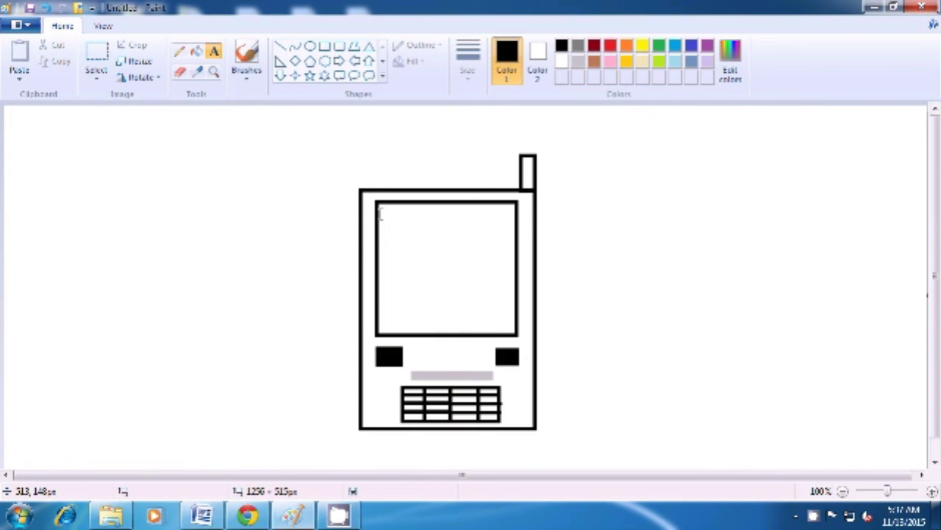
{"action": "left_click_drag", "start_coordinate": [381, 212], "coordinate": [516, 248]}
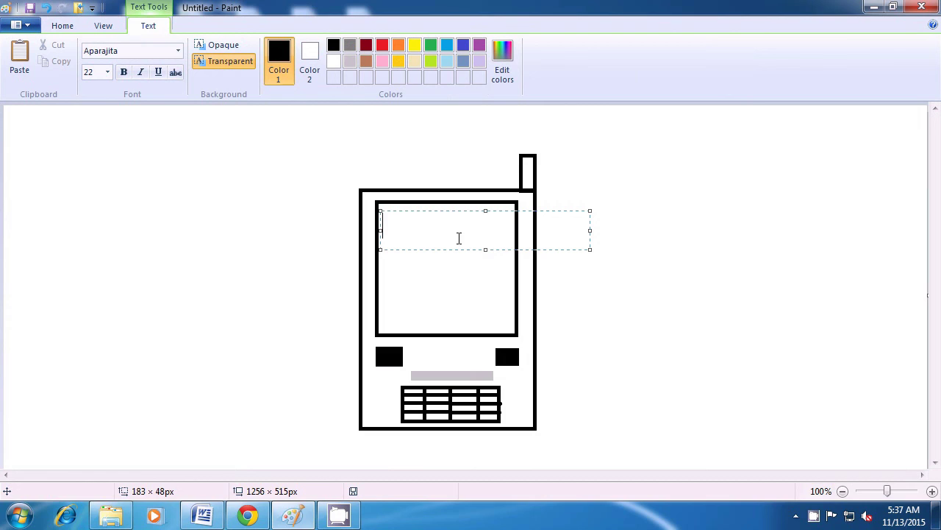
{"action": "type", "text": "computer"}
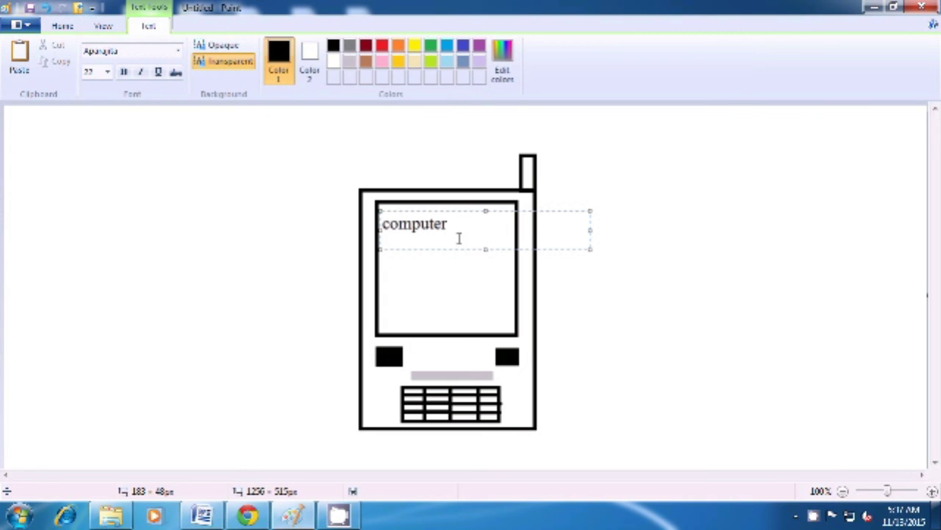
{"action": "type", "text": "shiksha"}
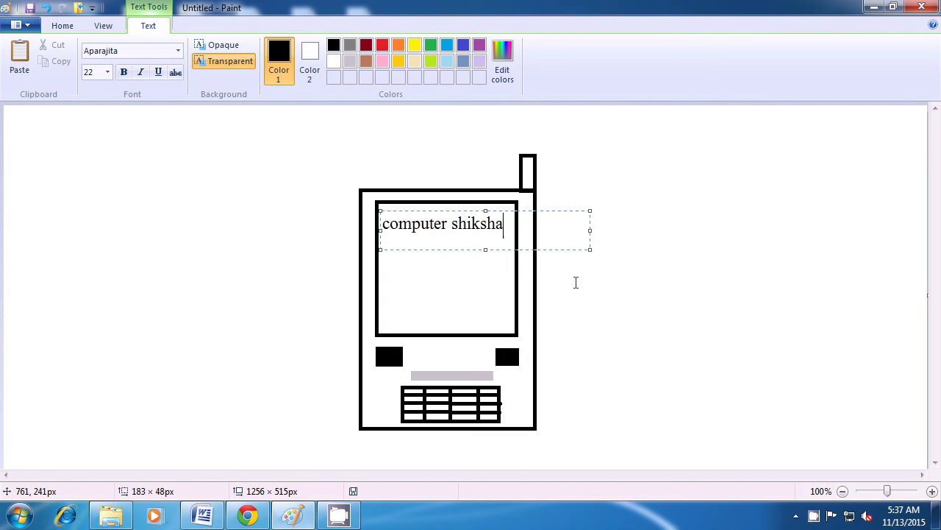
{"action": "left_click", "coordinate": [643, 277]}
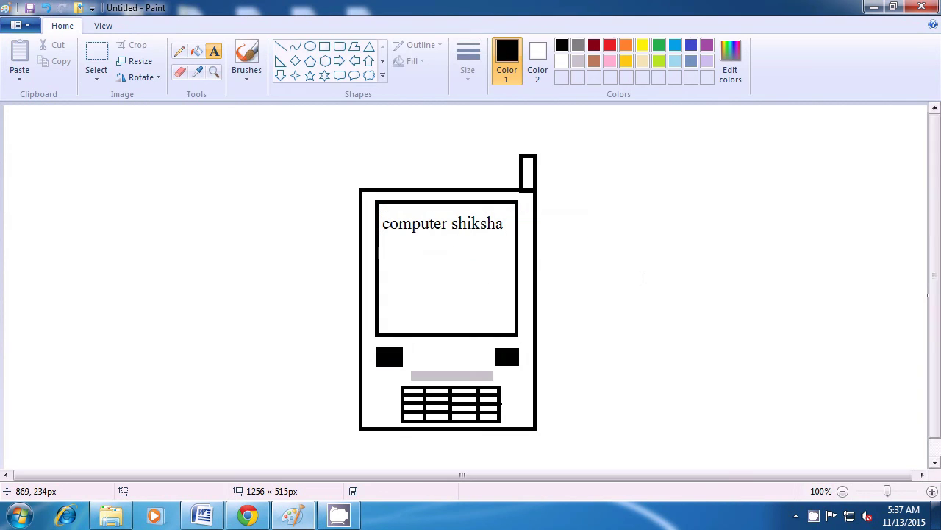